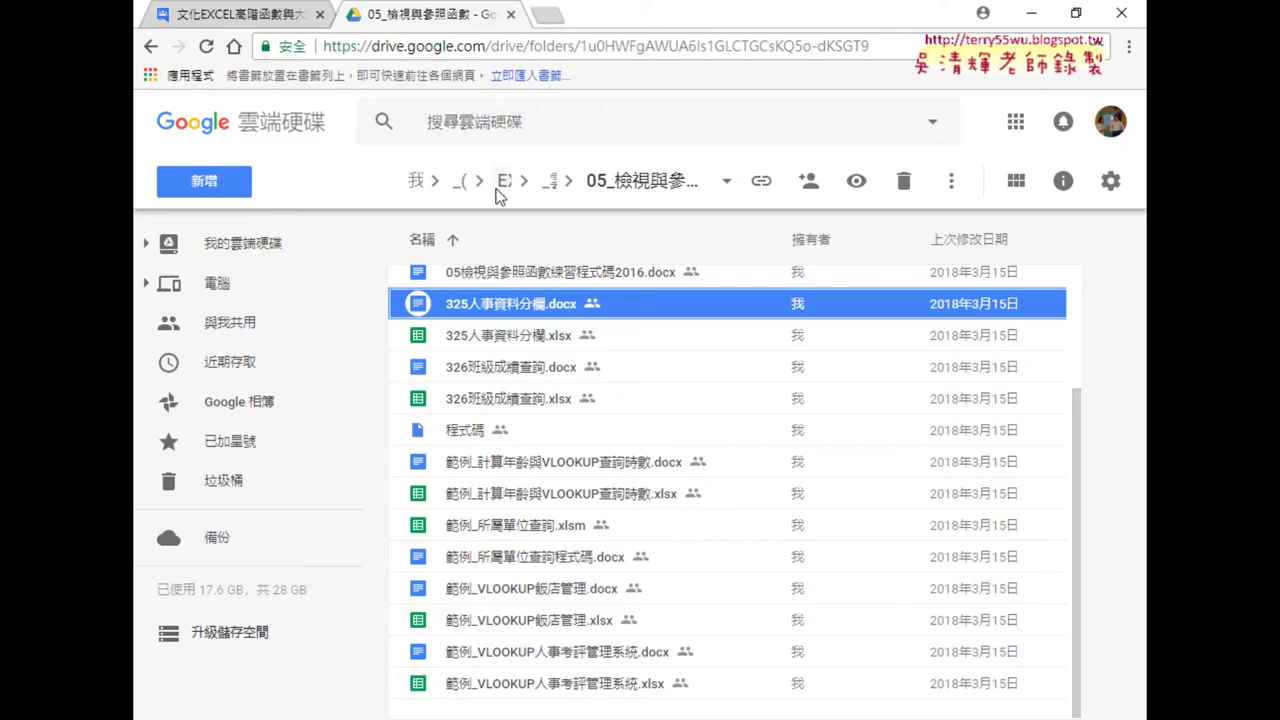
# Open 325人事資料分欄.docx from the 05_檢視與參照函數 folder in Google Docs
pyautogui.click(551, 182)
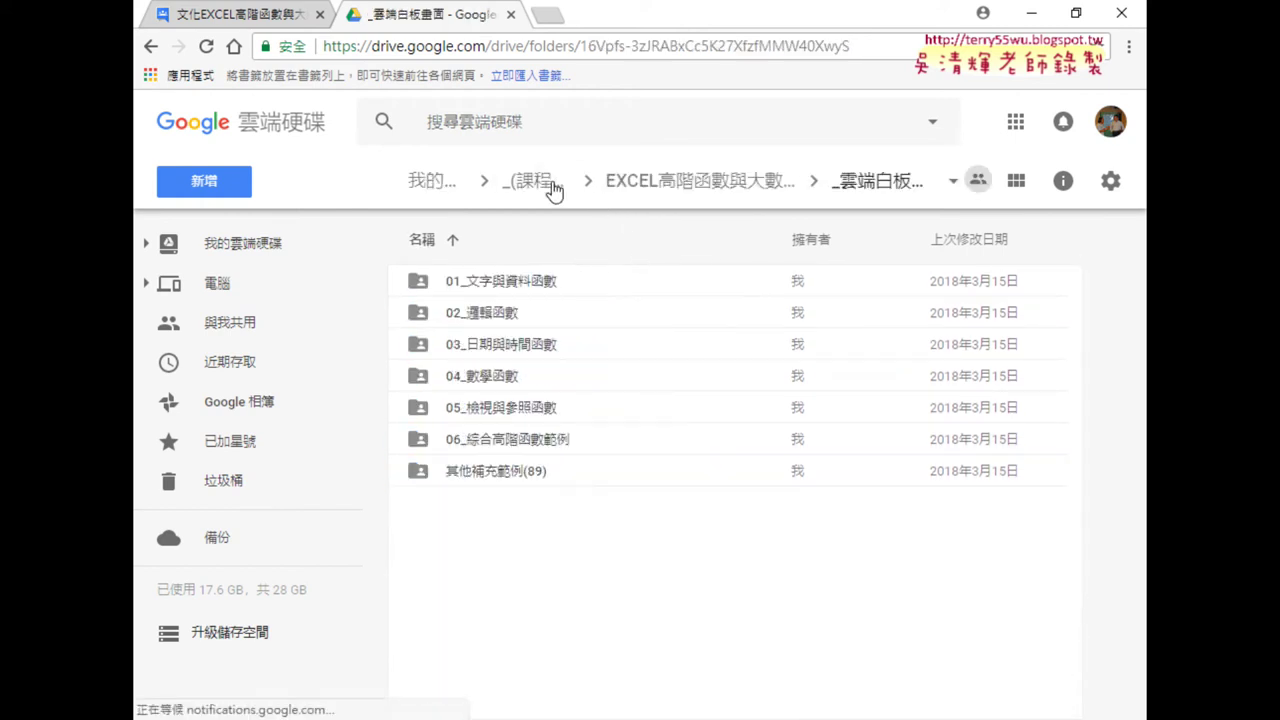
pyautogui.doubleClick(492, 418)
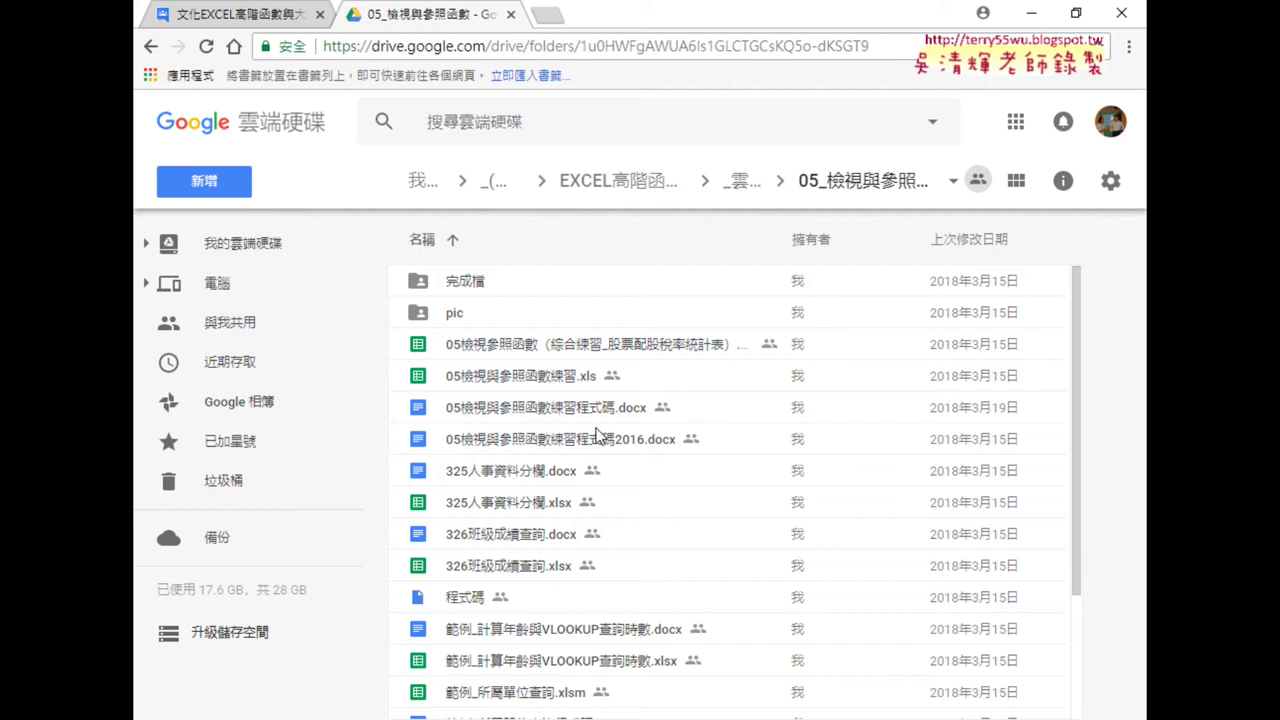
pyautogui.click(508, 482)
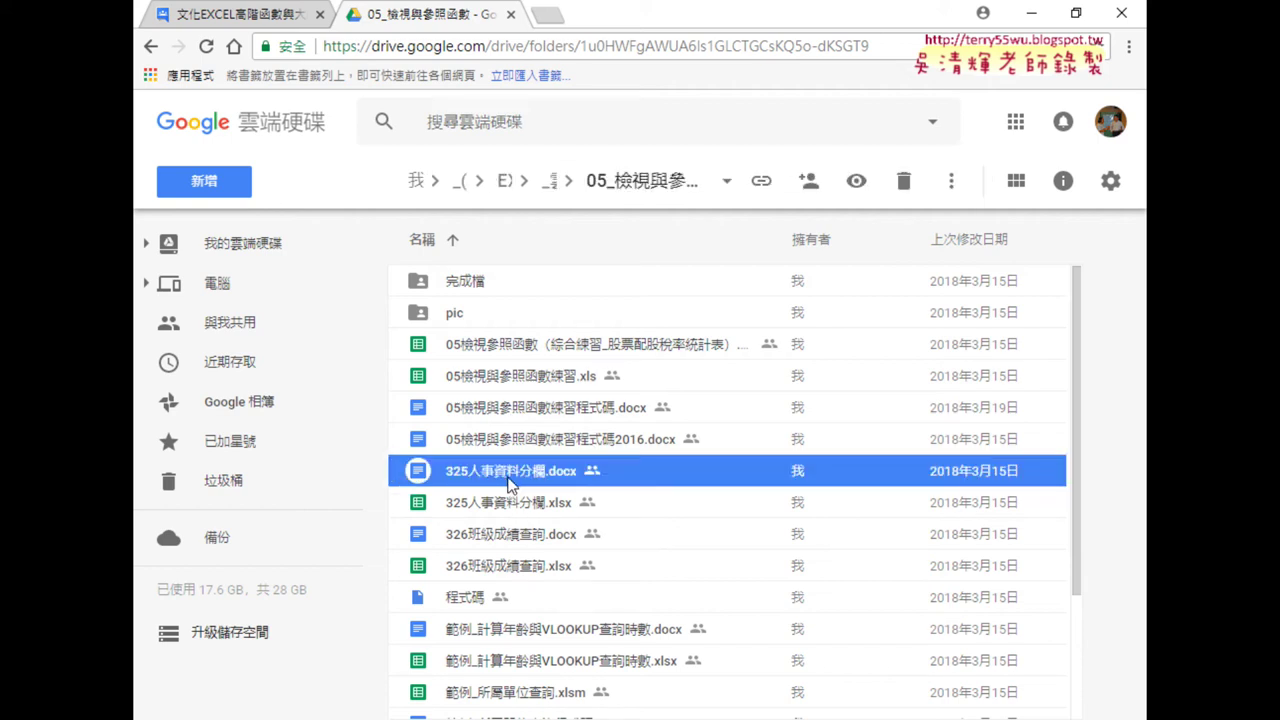
pyautogui.doubleClick(531, 474)
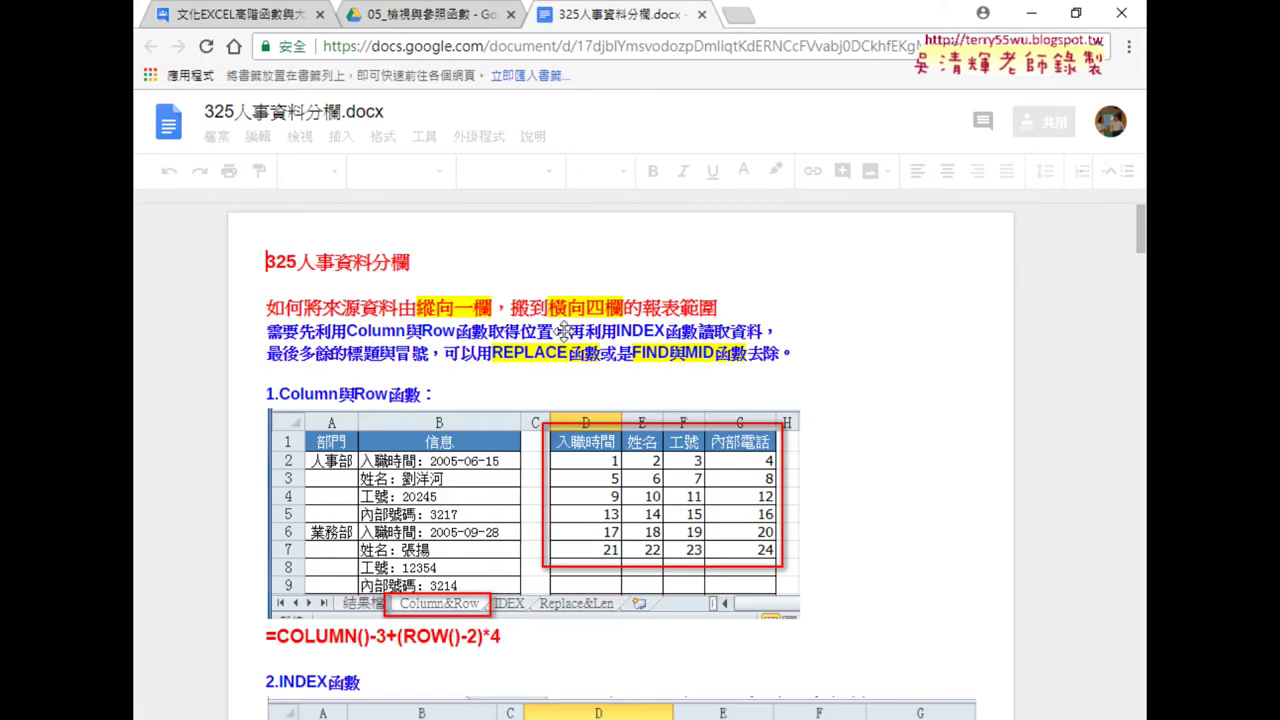
# Scroll to section 3 and highlight the REPLACE formula line and its empty quotes
pyautogui.scroll(-1, 862, 434)
pyautogui.scroll(-4, 706, 444)
pyautogui.scroll(-1, 712, 432)
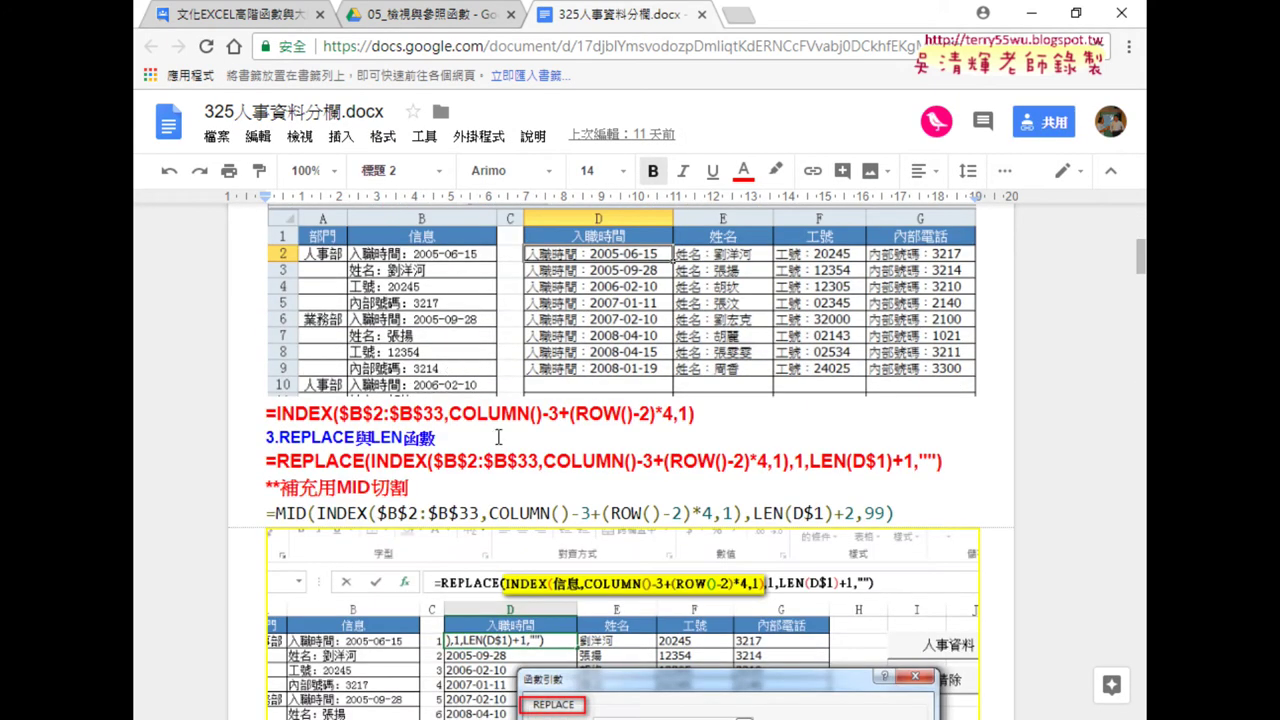
pyautogui.scroll(-1, 560, 465)
pyautogui.moveTo(264, 414); pyautogui.dragTo(910, 412)
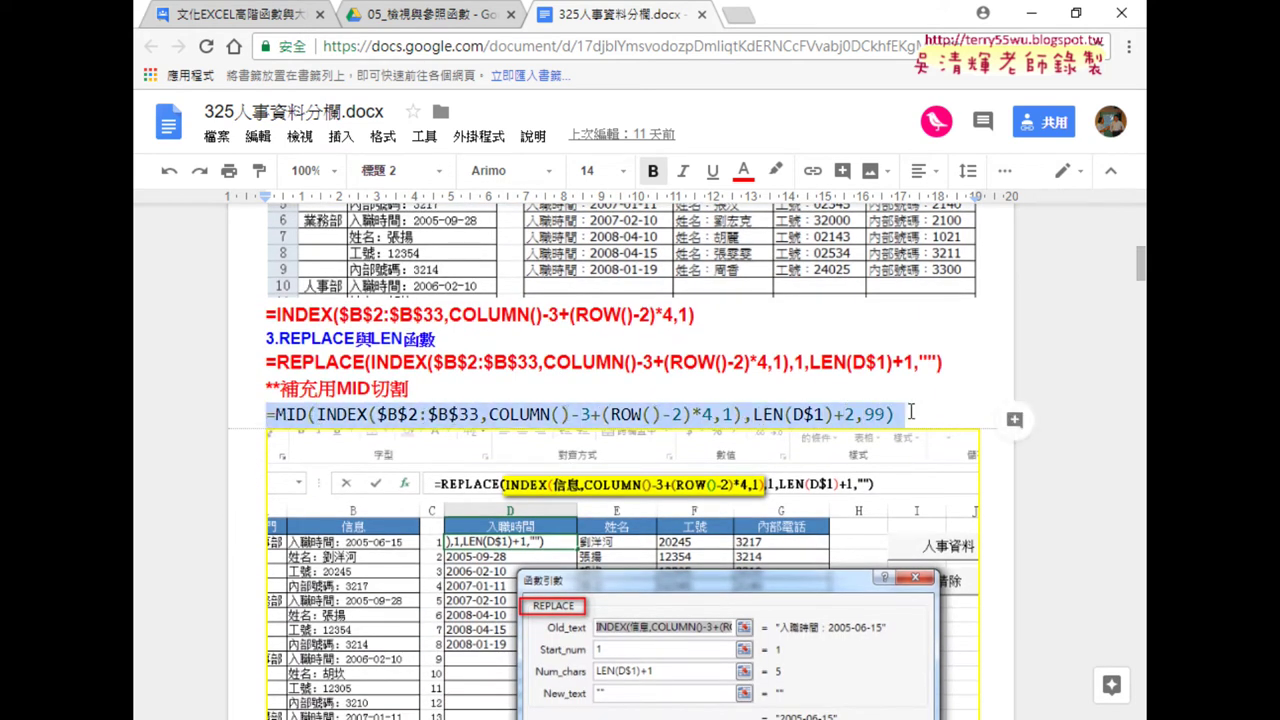
pyautogui.moveTo(955, 362); pyautogui.dragTo(259, 360)
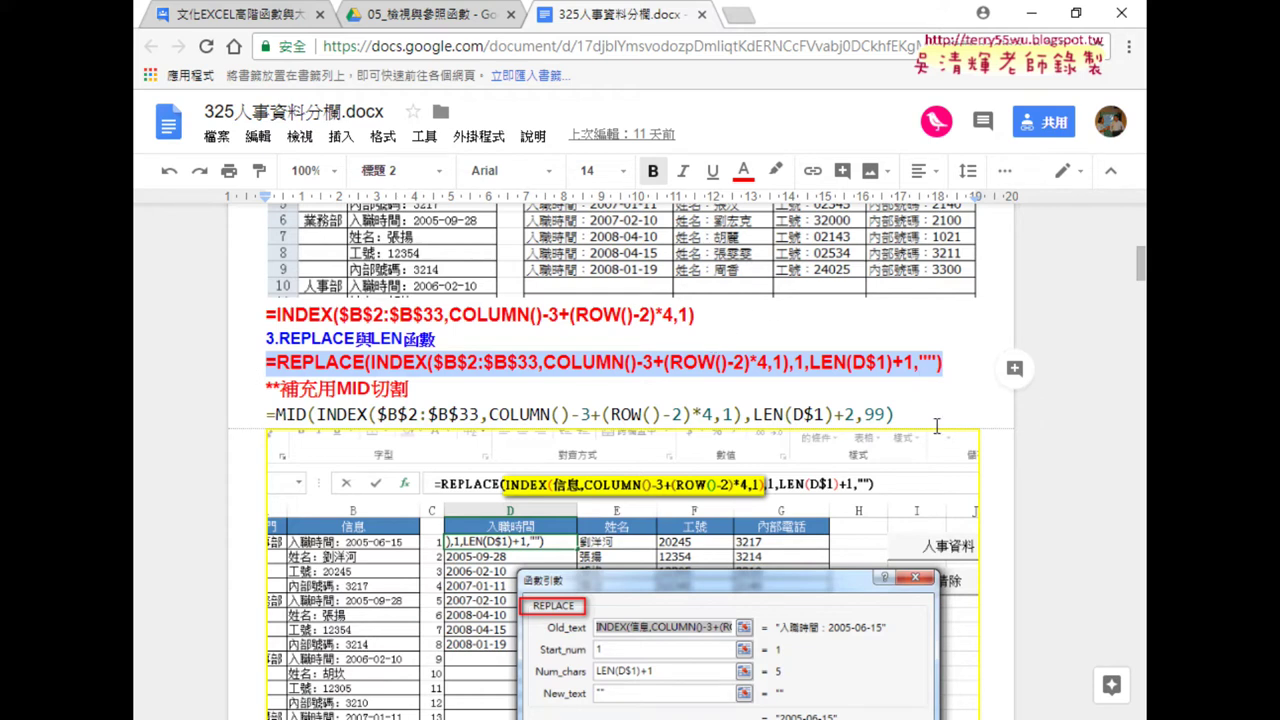
pyautogui.moveTo(942, 362); pyautogui.dragTo(922, 363)
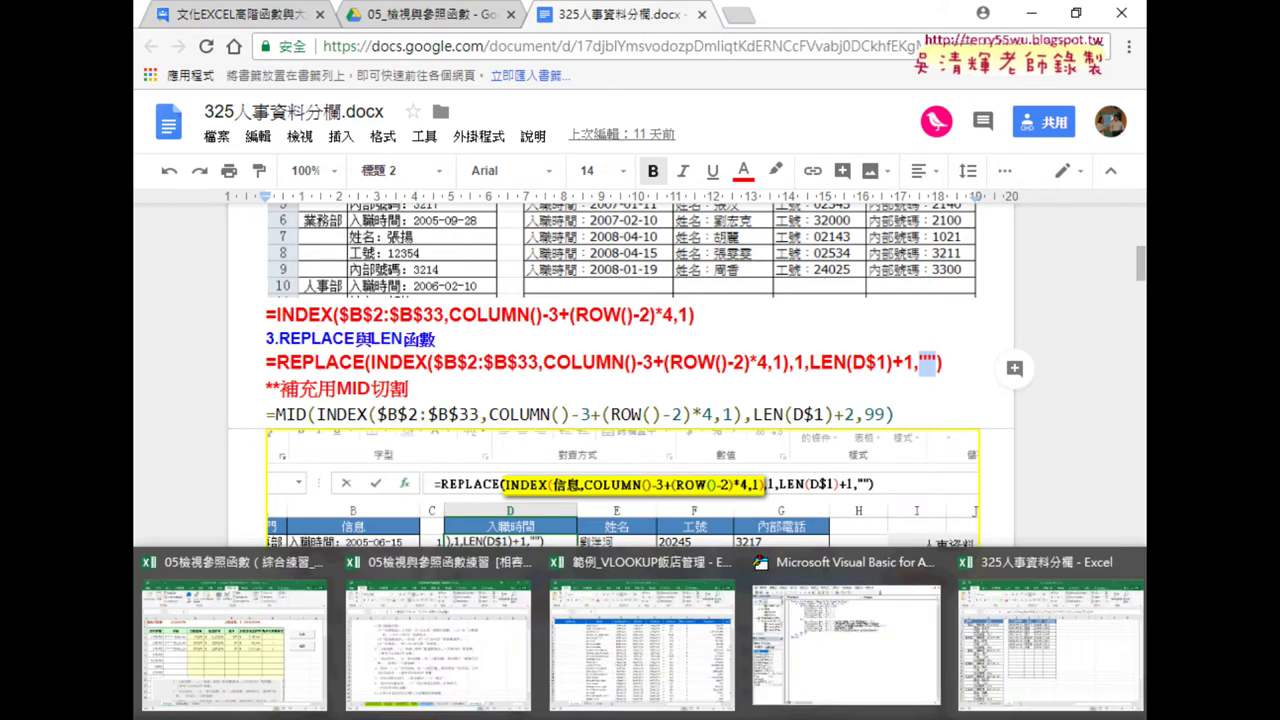
# In Excel, strip MID( and the trailing ,LEN(D$1)+2,99) from D2's formula
pyautogui.click(1050, 640)
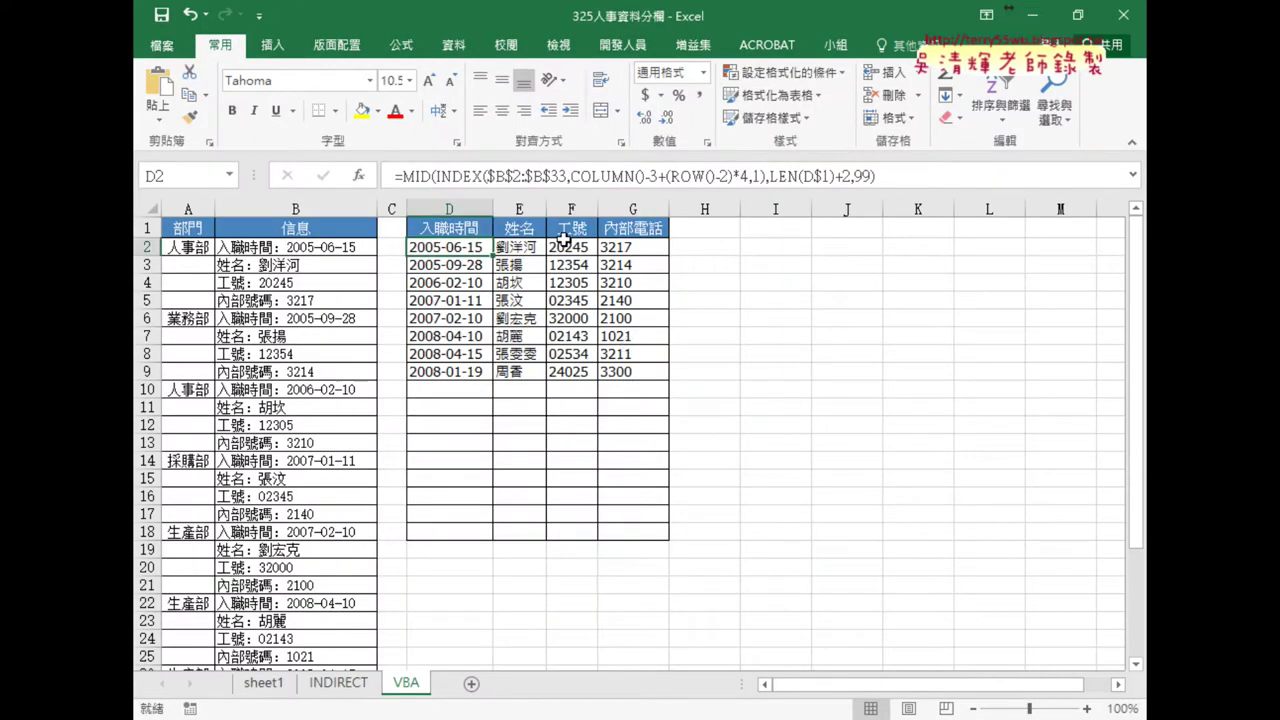
pyautogui.moveTo(434, 175); pyautogui.dragTo(400, 175)
pyautogui.press('Delete')
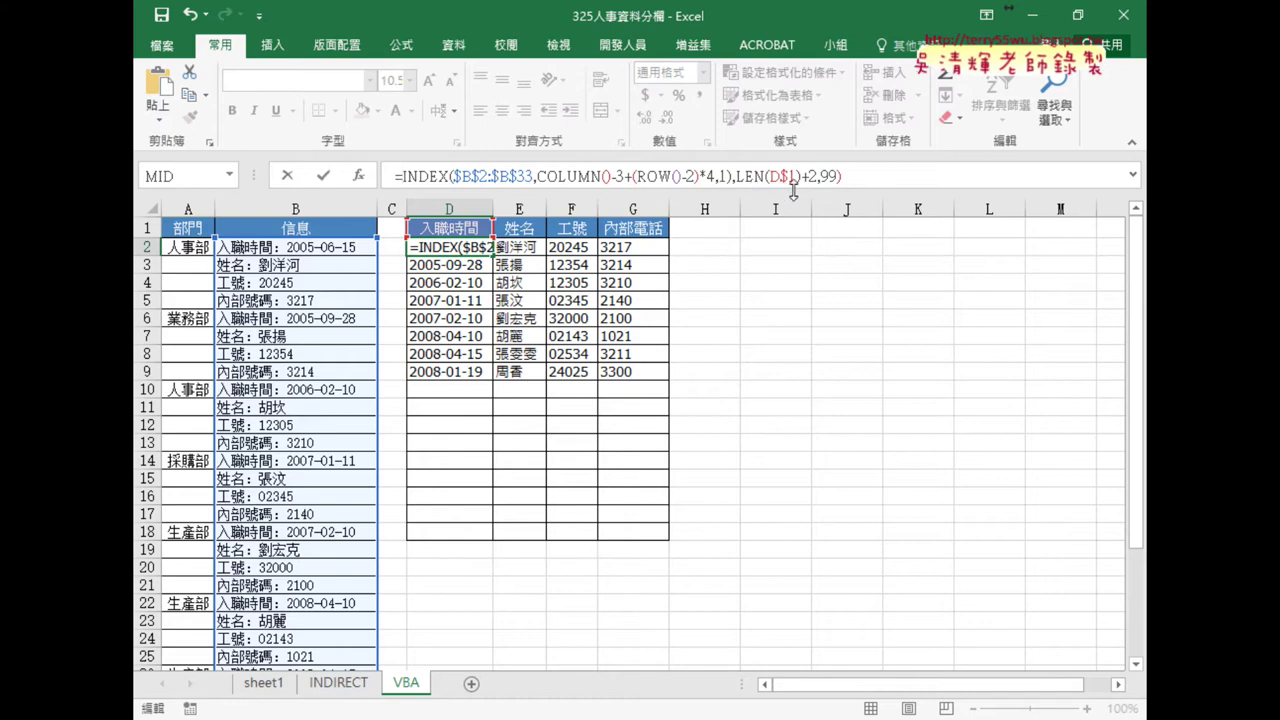
pyautogui.moveTo(733, 177); pyautogui.dragTo(913, 178)
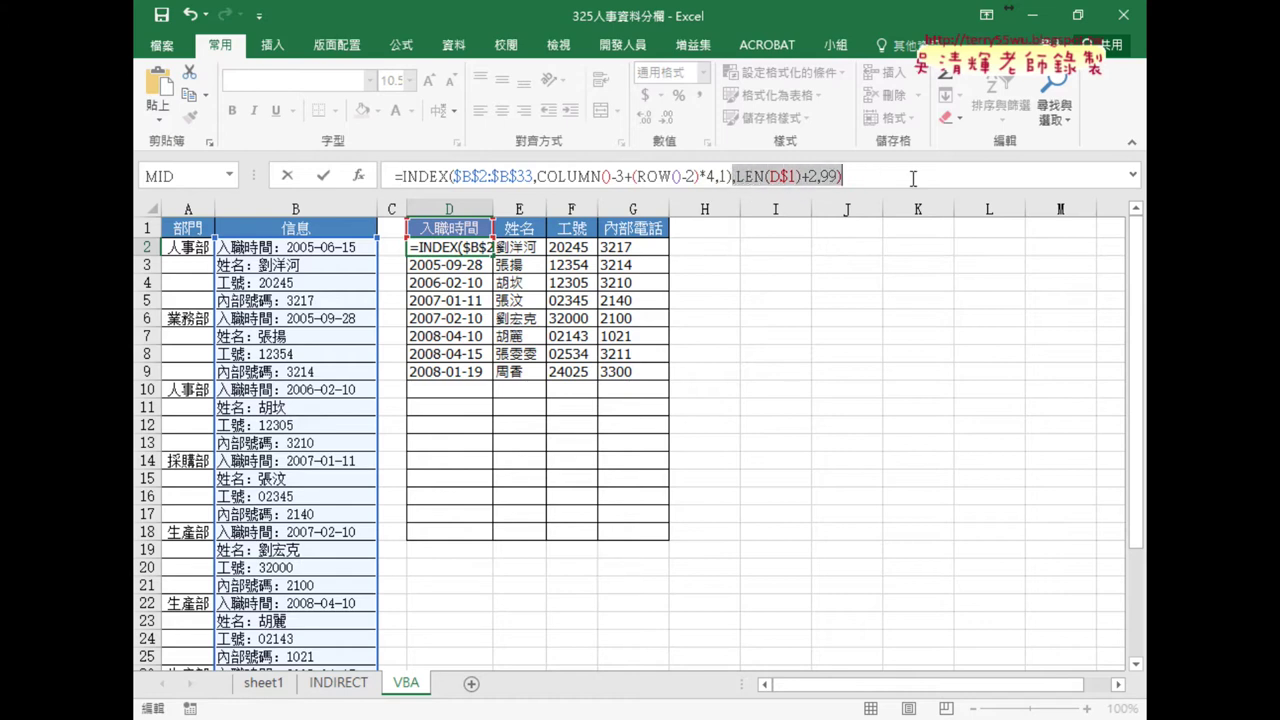
pyautogui.press('Delete')
pyautogui.click(323, 176)
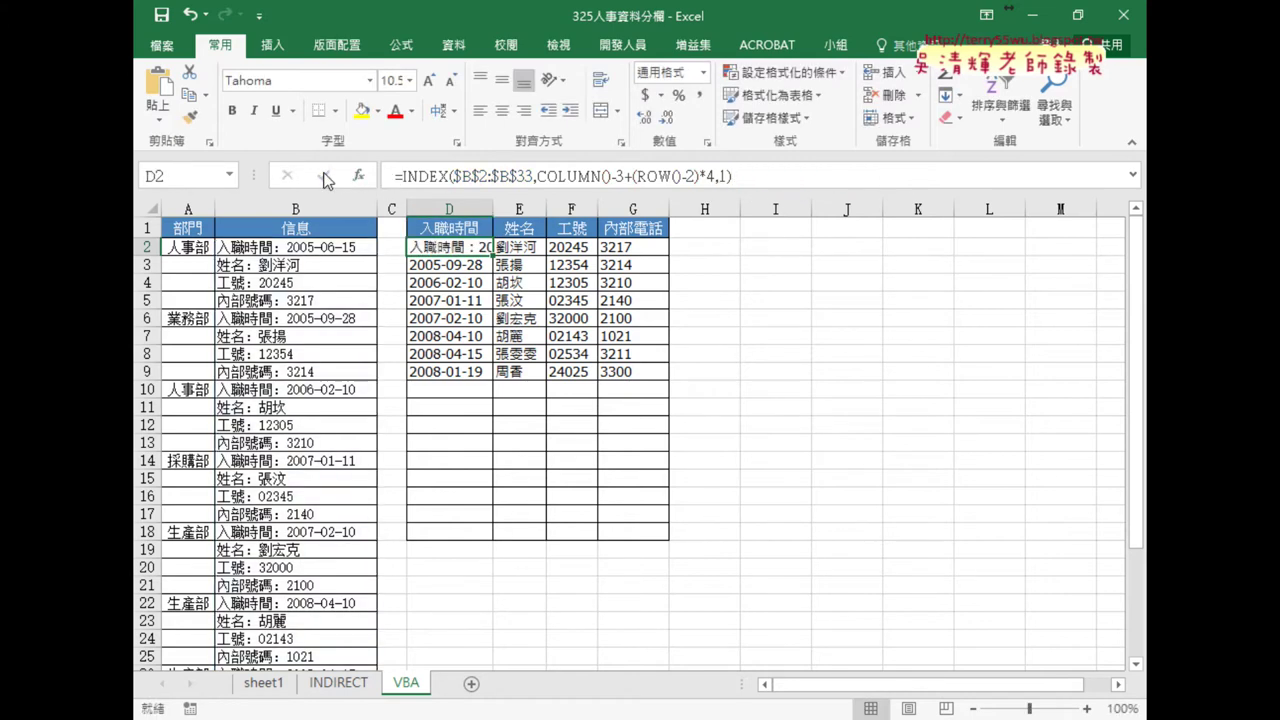
# Cut the INDEX expression out of D2, leaving '=', and list the Text (文字) functions
pyautogui.moveTo(402, 176); pyautogui.dragTo(695, 172)
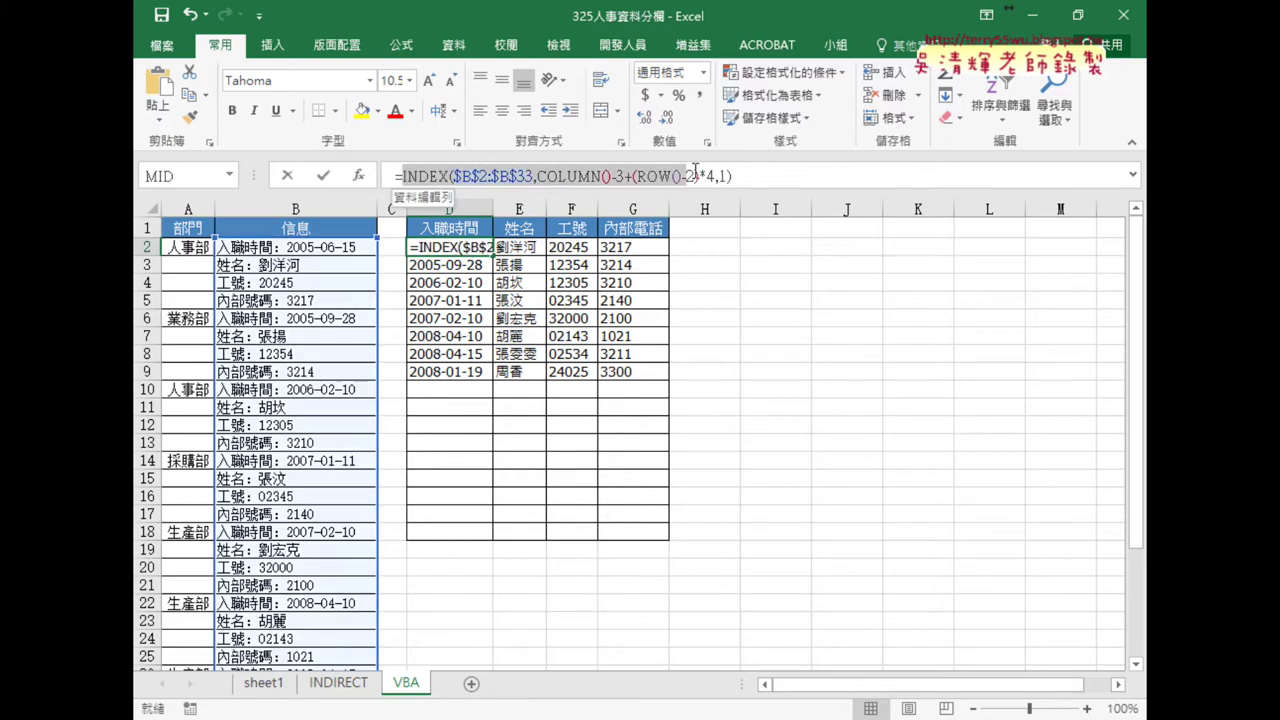
pyautogui.rightClick(735, 172)
pyautogui.click(765, 183)
pyautogui.click(359, 178)
pyautogui.moveTo(883, 446); pyautogui.dragTo(885, 486)
# Pick REPLACE from the Text functions so D2 holds =REPLACE() with empty arguments
pyautogui.click(628, 503)
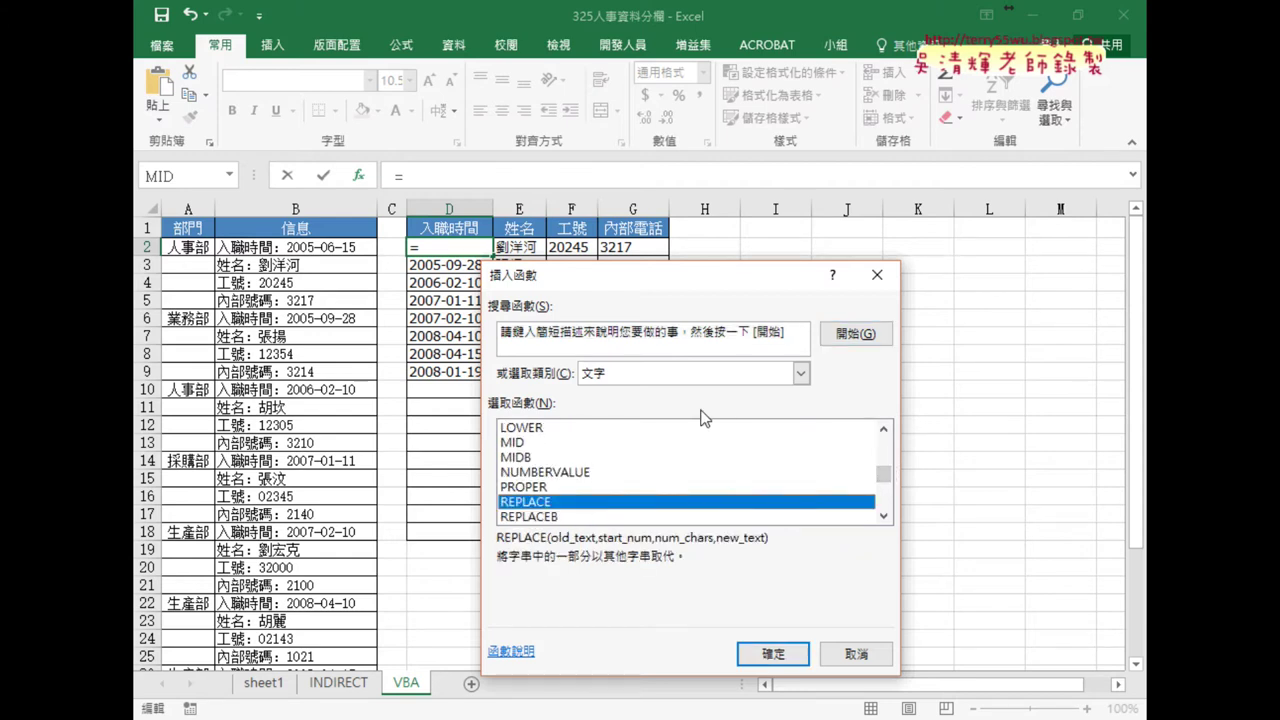
pyautogui.moveTo(723, 275); pyautogui.dragTo(897, 55)
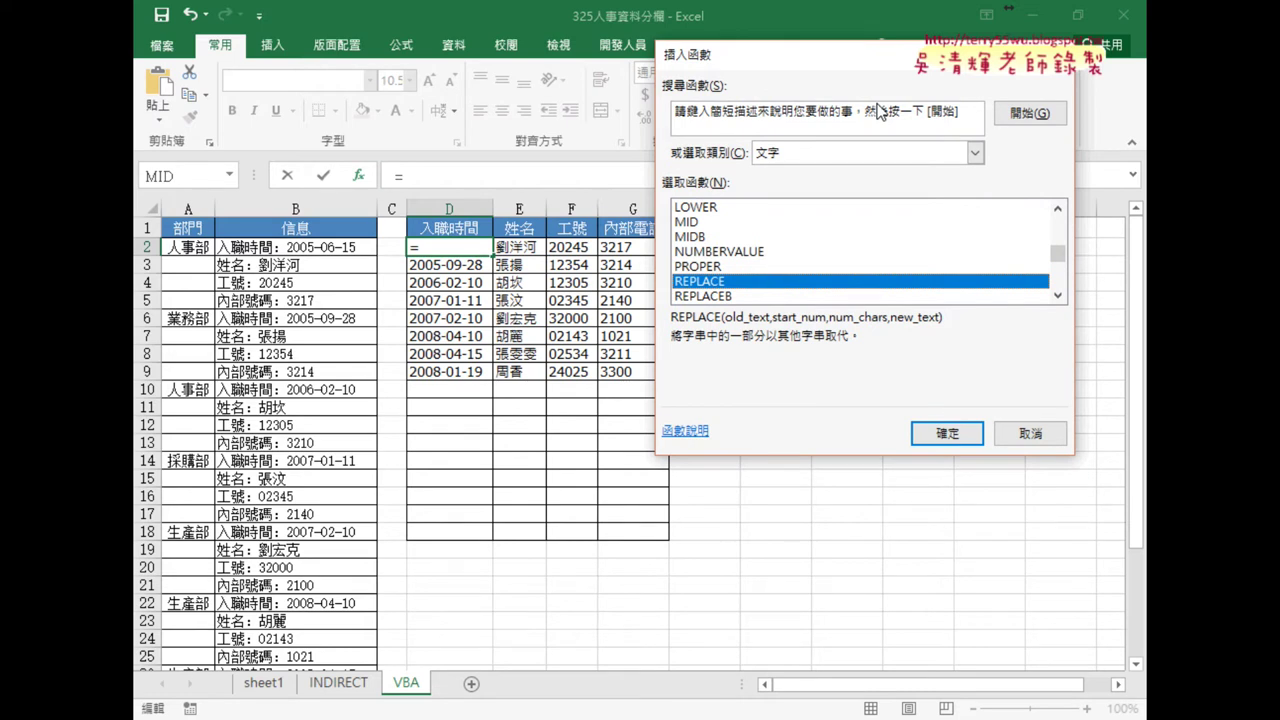
pyautogui.click(947, 433)
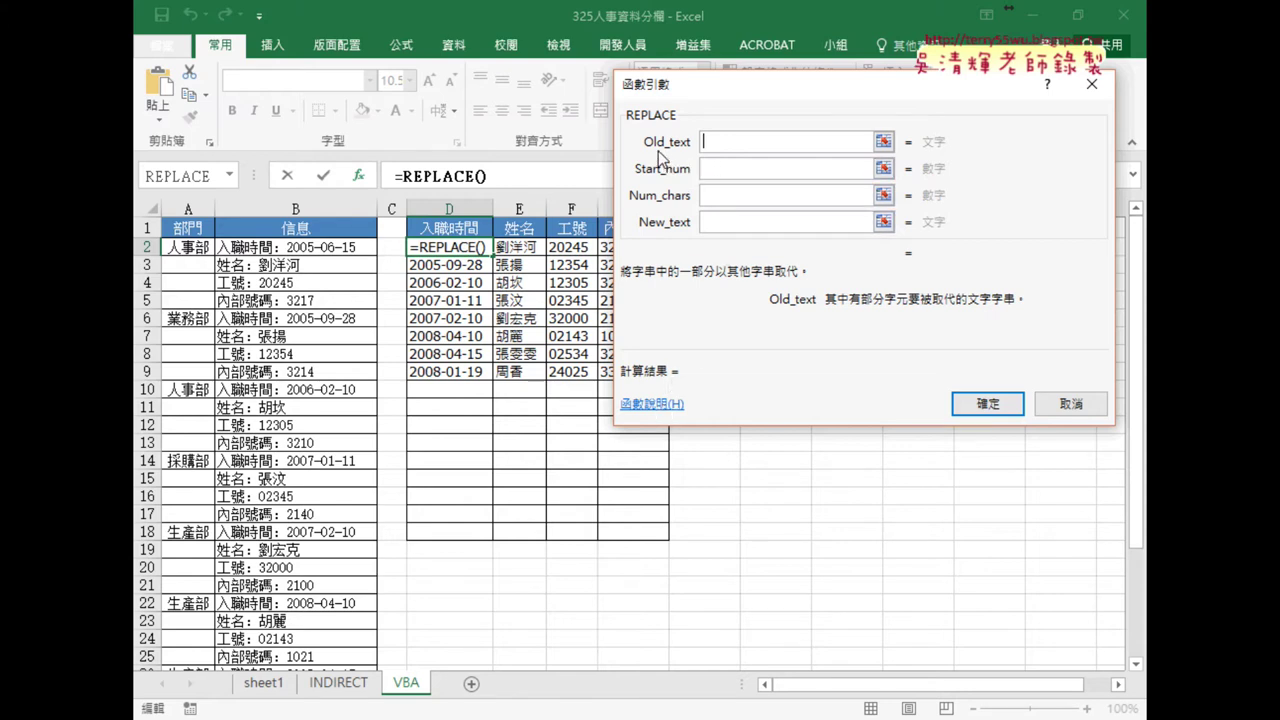
# Paste the INDEX expression into Old_text and set Start_num to 1
pyautogui.rightClick(724, 141)
pyautogui.click(756, 199)
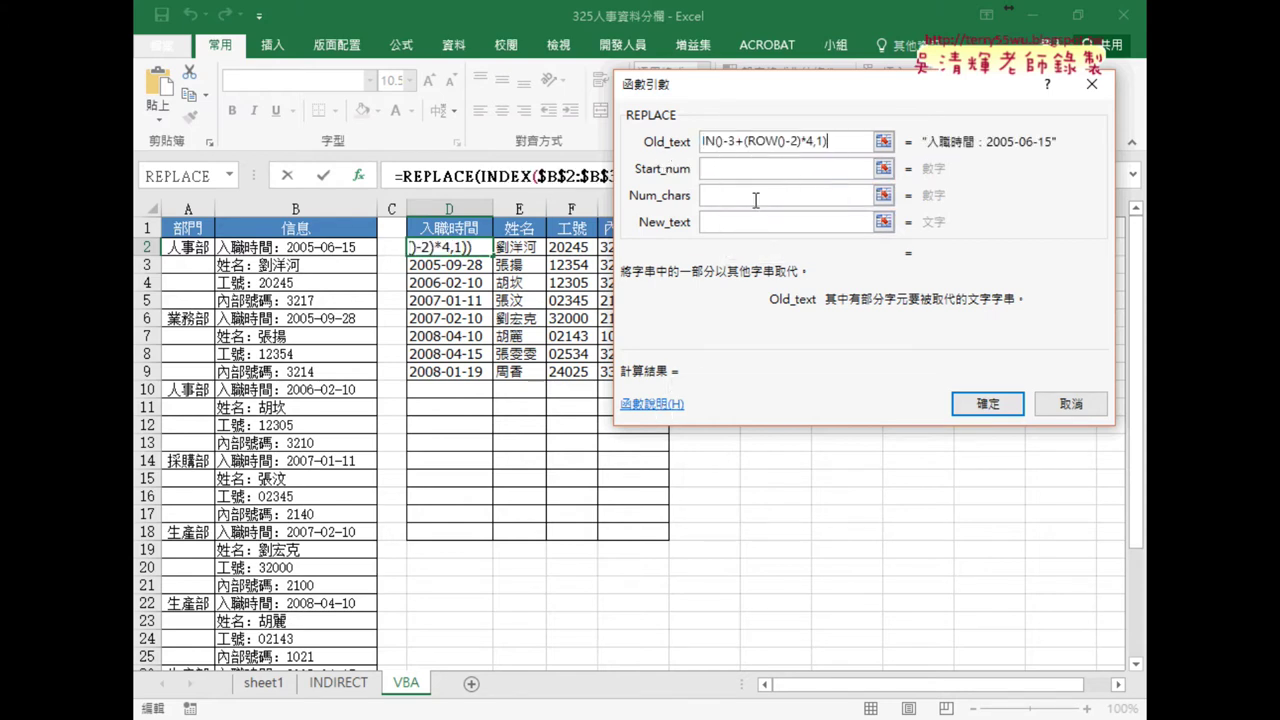
pyautogui.click(708, 169)
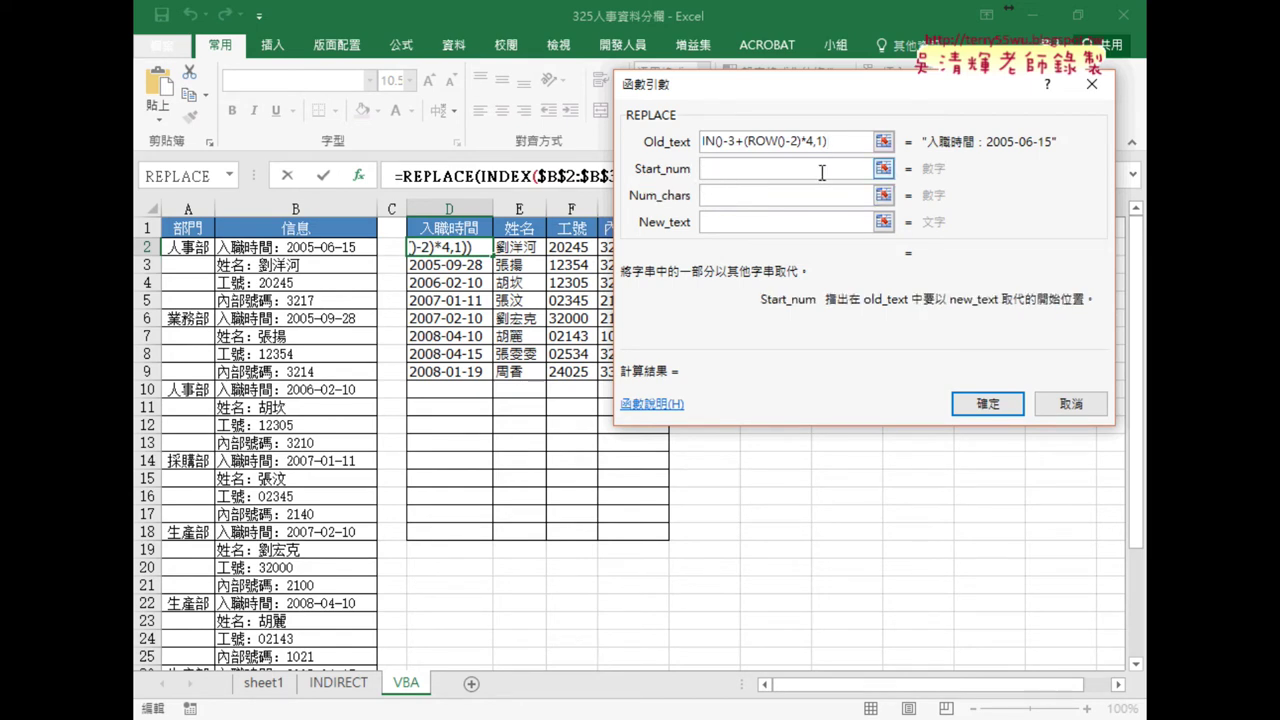
pyautogui.write('1')
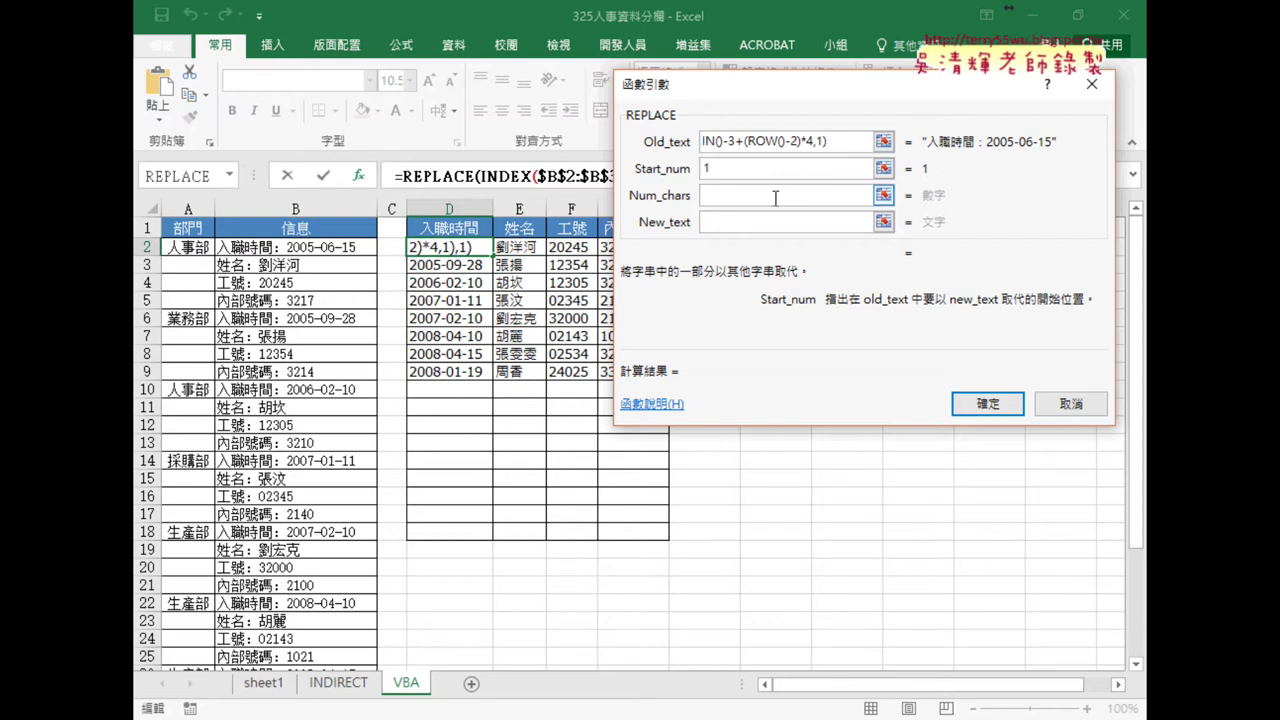
pyautogui.click(777, 196)
pyautogui.moveTo(769, 92); pyautogui.dragTo(821, 101)
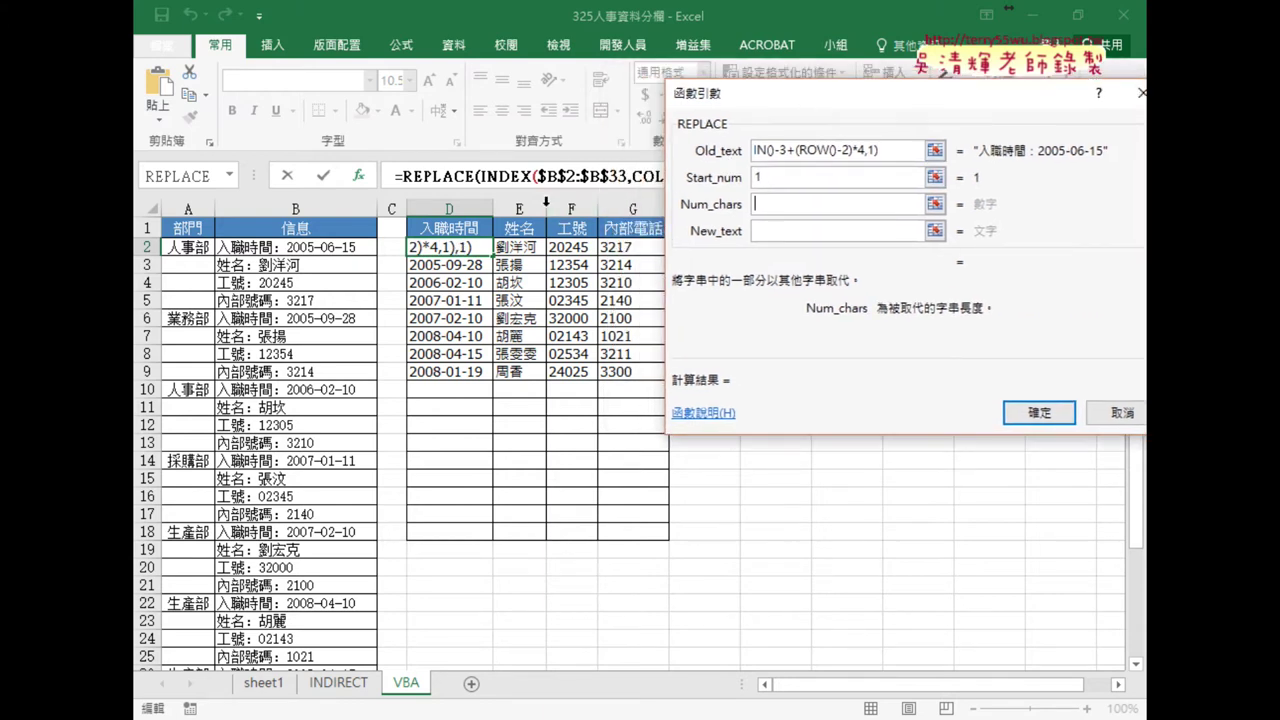
# Set Num_chars to len(D1)+1 and New_text to ""
pyautogui.write('len(')
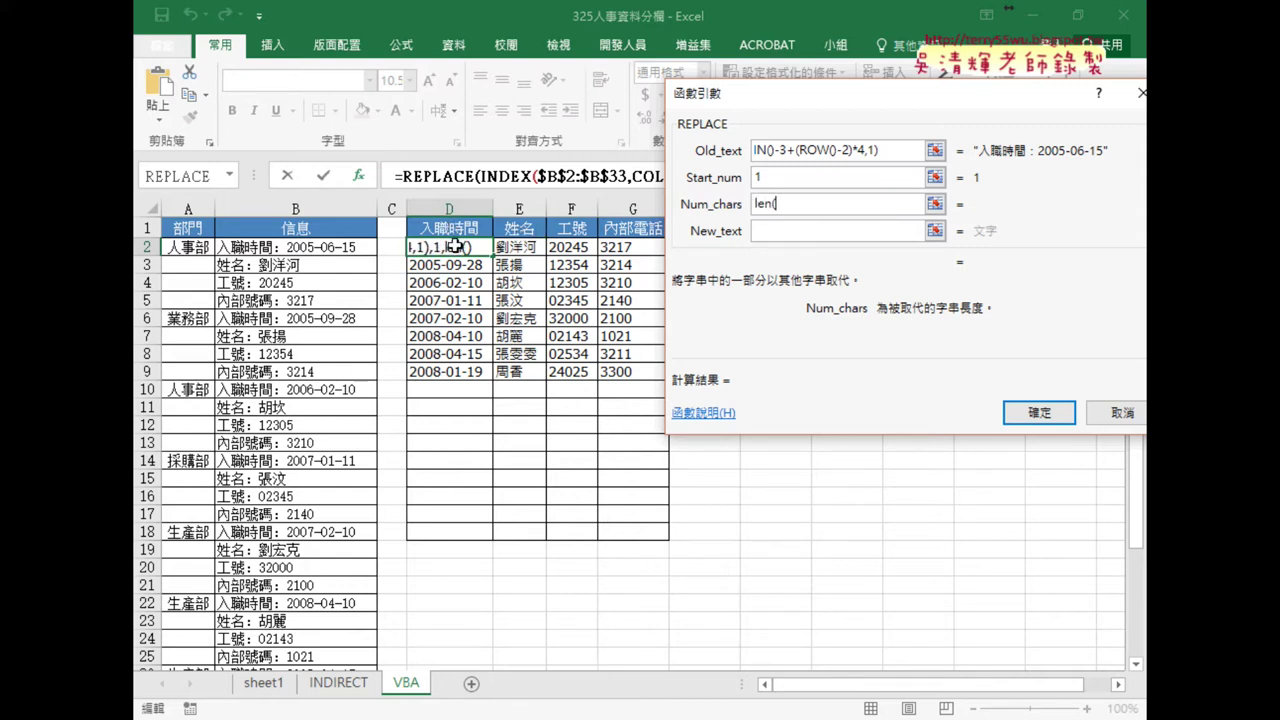
pyautogui.click(448, 229)
pyautogui.write(')')
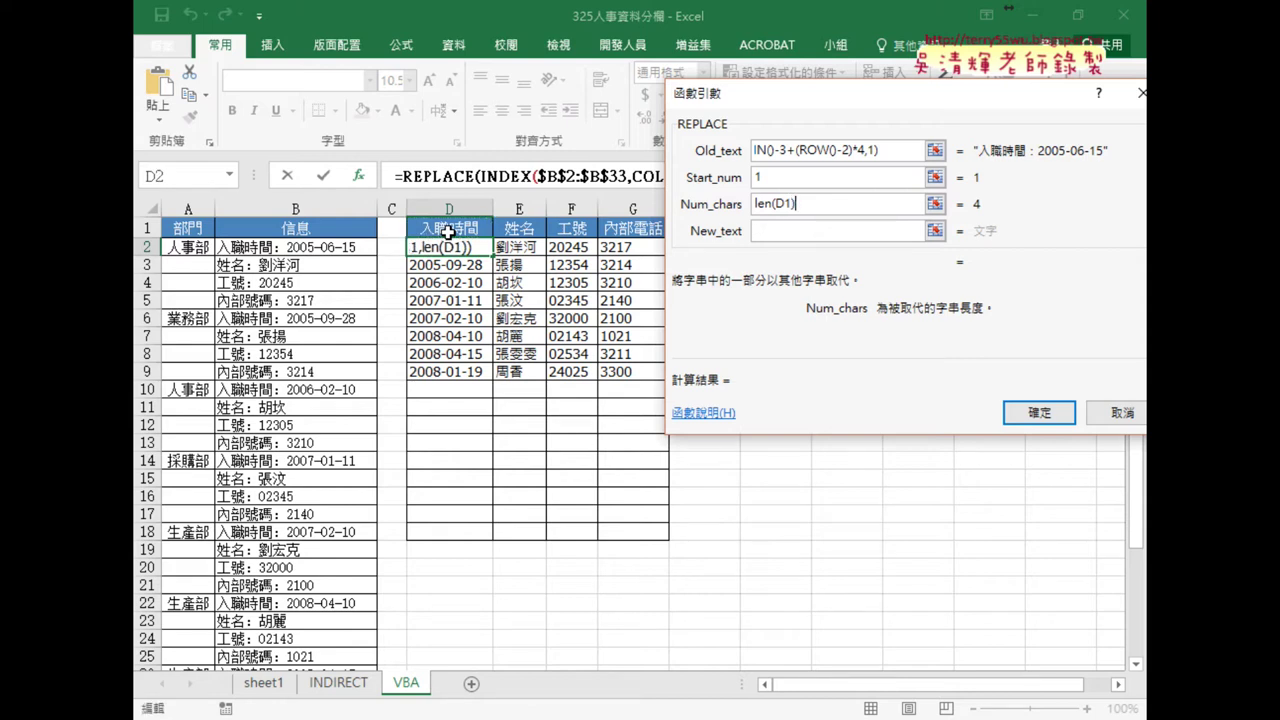
pyautogui.write('+')
pyautogui.write('1')
pyautogui.click(792, 230)
pyautogui.write('"')
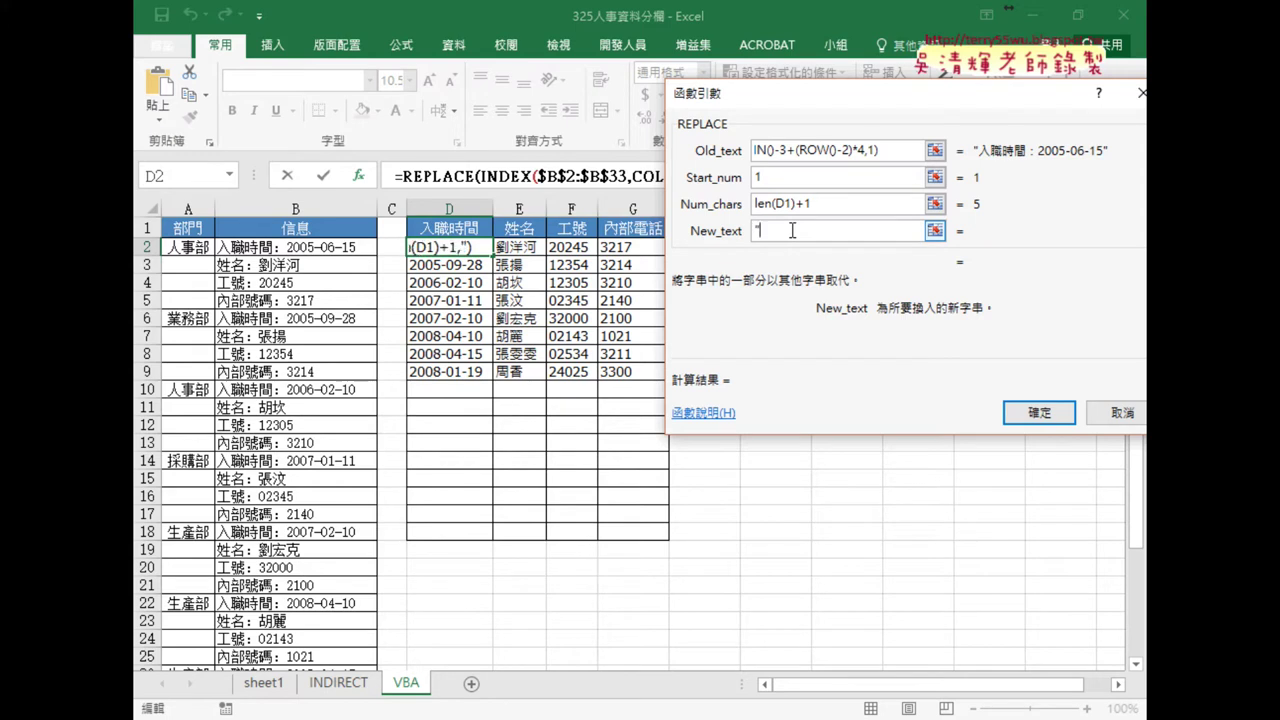
pyautogui.write('"')
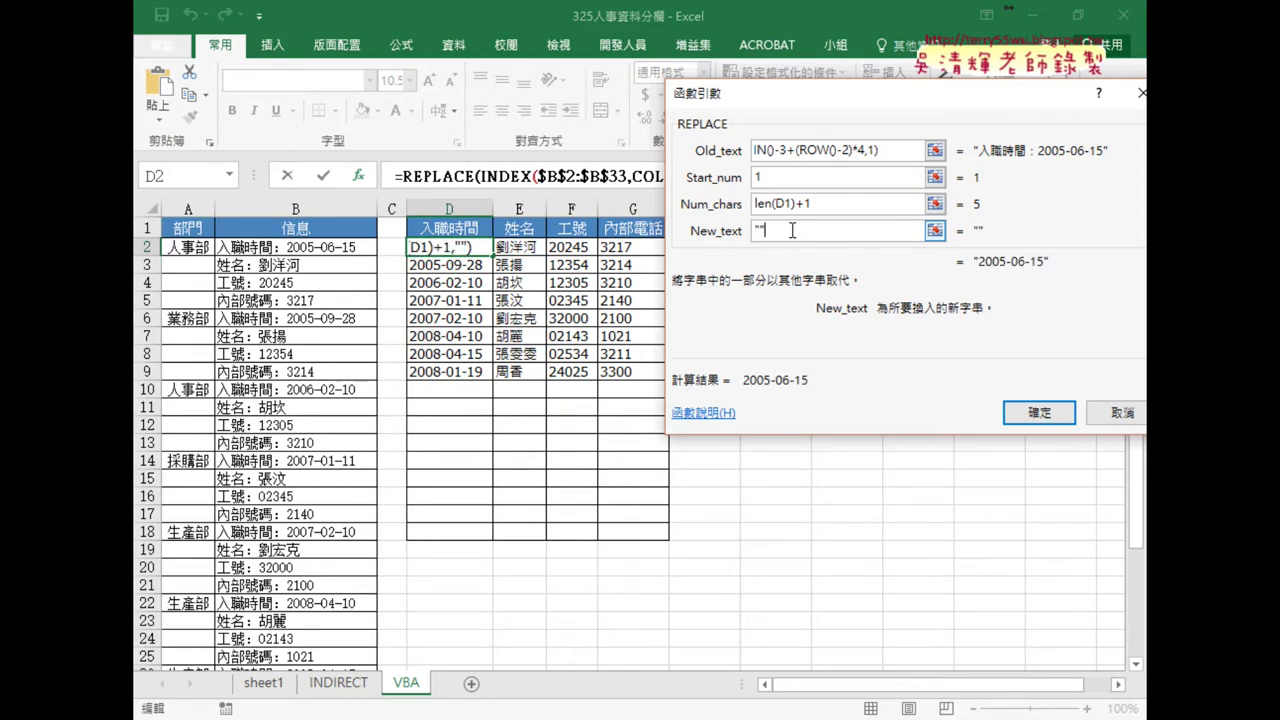
pyautogui.doubleClick(792, 230)
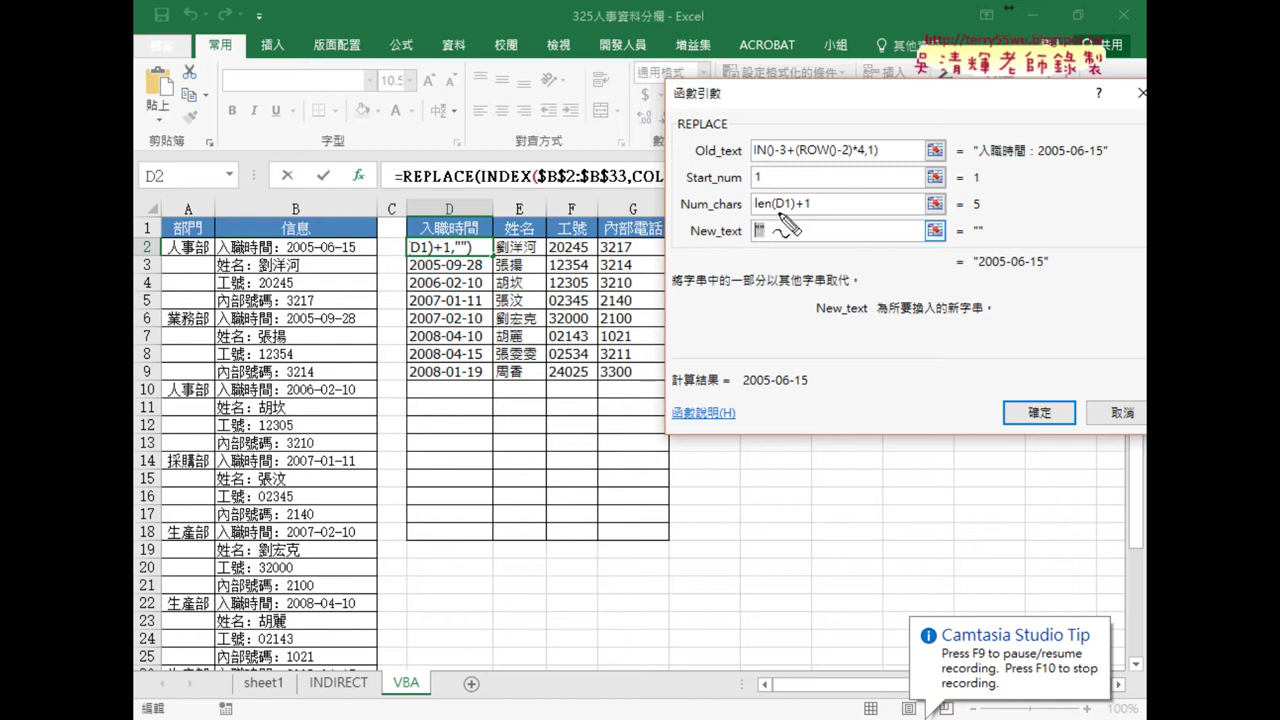
# Pen-mark the argument results 5 and 1 and the 2005-06-15 preview
pyautogui.moveTo(972, 209)
pyautogui.mouseDown()
pyautogui.moveTo(986, 209)
pyautogui.moveTo(986, 239)
pyautogui.mouseUp()
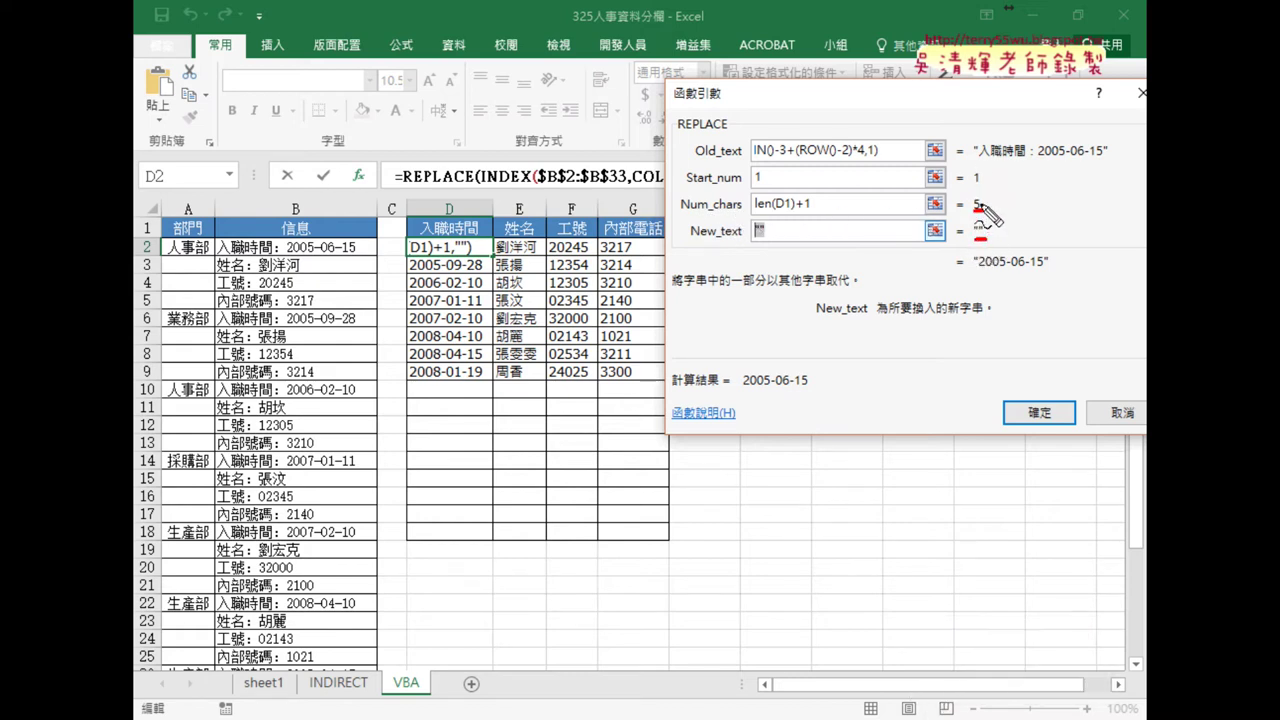
pyautogui.moveTo(970, 182)
pyautogui.mouseDown()
pyautogui.moveTo(1000, 156)
pyautogui.moveTo(1030, 158)
pyautogui.moveTo(1002, 168)
pyautogui.moveTo(1026, 164)
pyautogui.moveTo(1036, 180)
pyautogui.mouseUp()
pyautogui.moveTo(976, 268); pyautogui.dragTo(1044, 266)
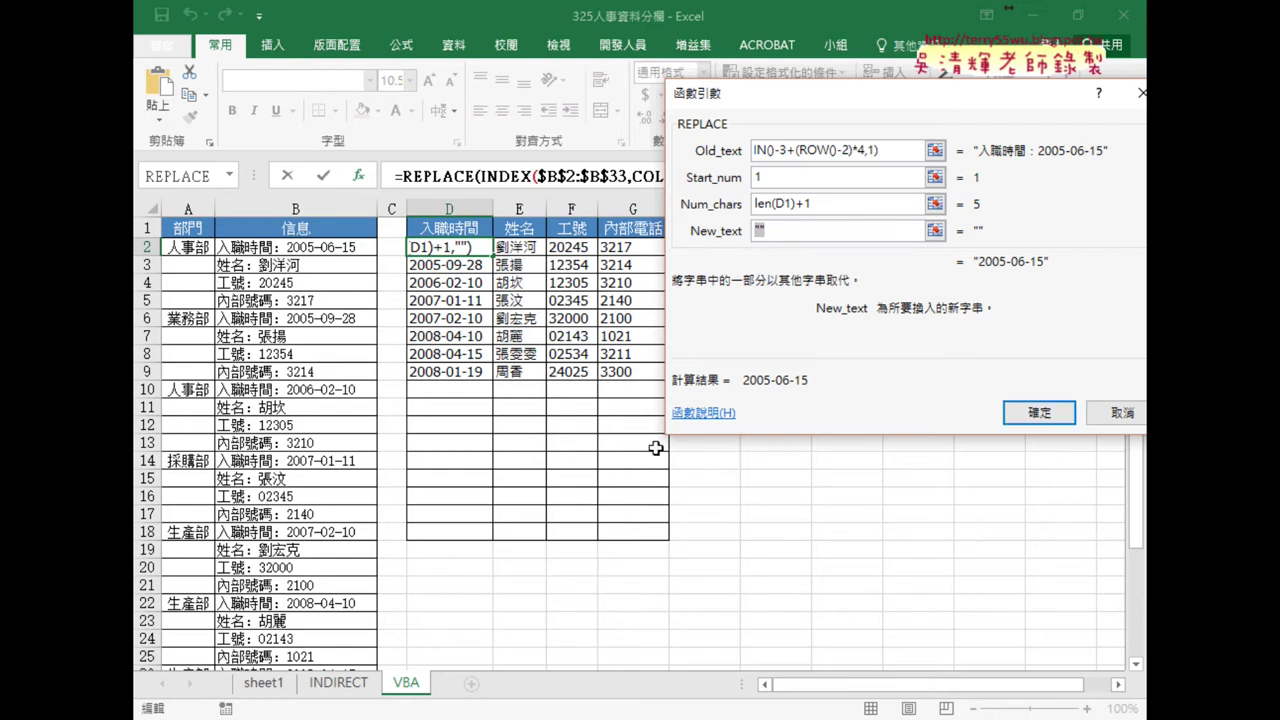
# Change Num_chars to len(D$1)+1, confirm REPLACE, and fill D2's formula across D2:G9
pyautogui.click(808, 203)
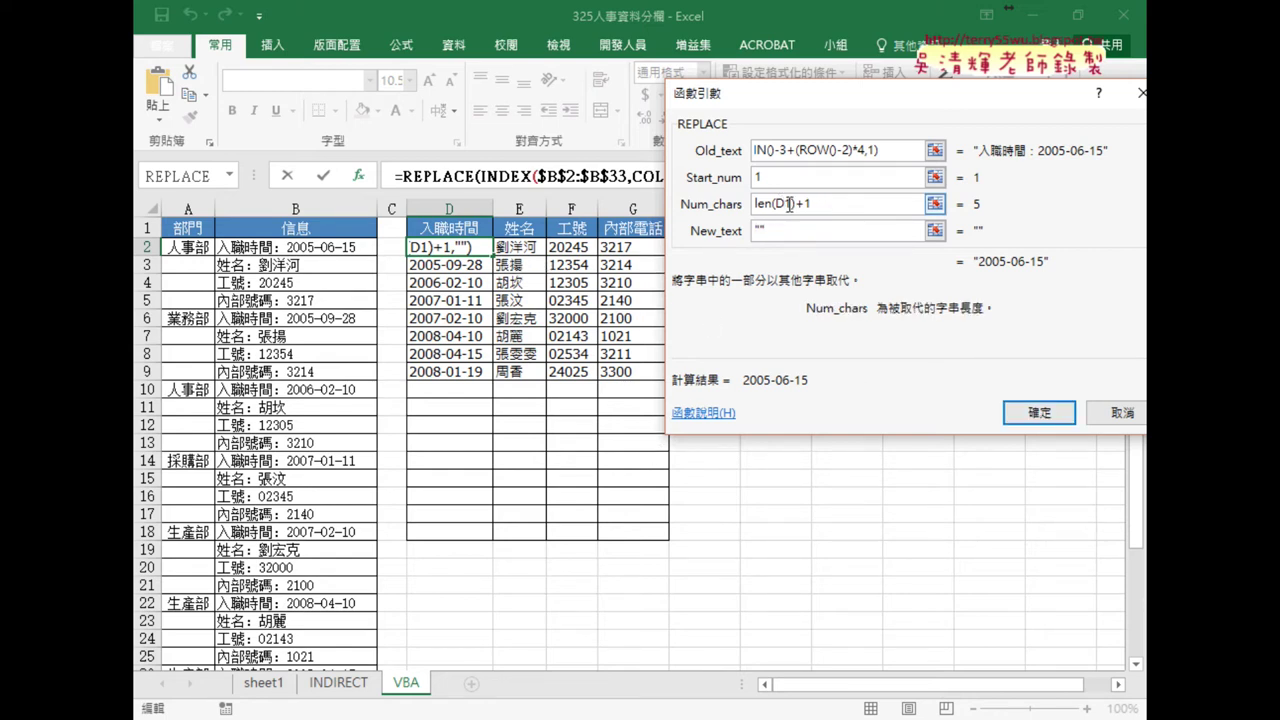
pyautogui.write('$')
pyautogui.click(1040, 413)
pyautogui.moveTo(440, 247)
pyautogui.mouseDown()
pyautogui.moveTo(630, 247)
pyautogui.moveTo(666, 383)
pyautogui.mouseUp()
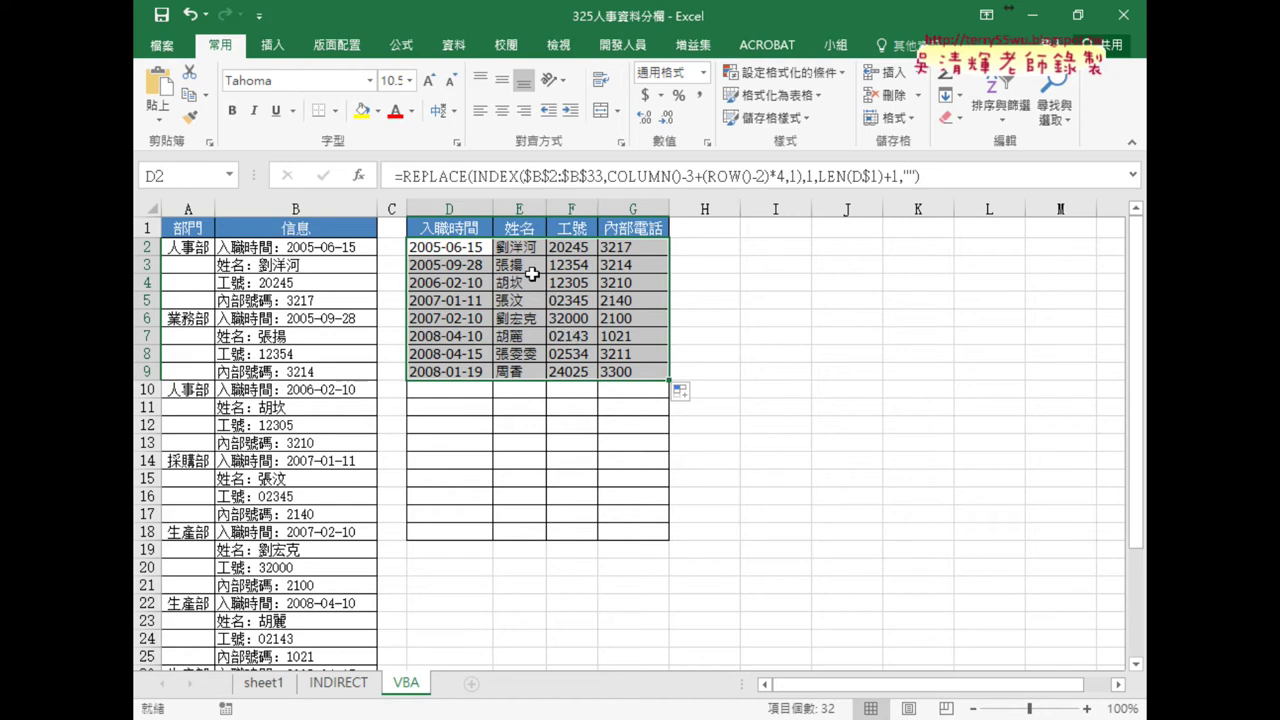
# Check the D1 header and D2:D3 formulas, then go to the INDIRECT sheet
pyautogui.click(450, 227)
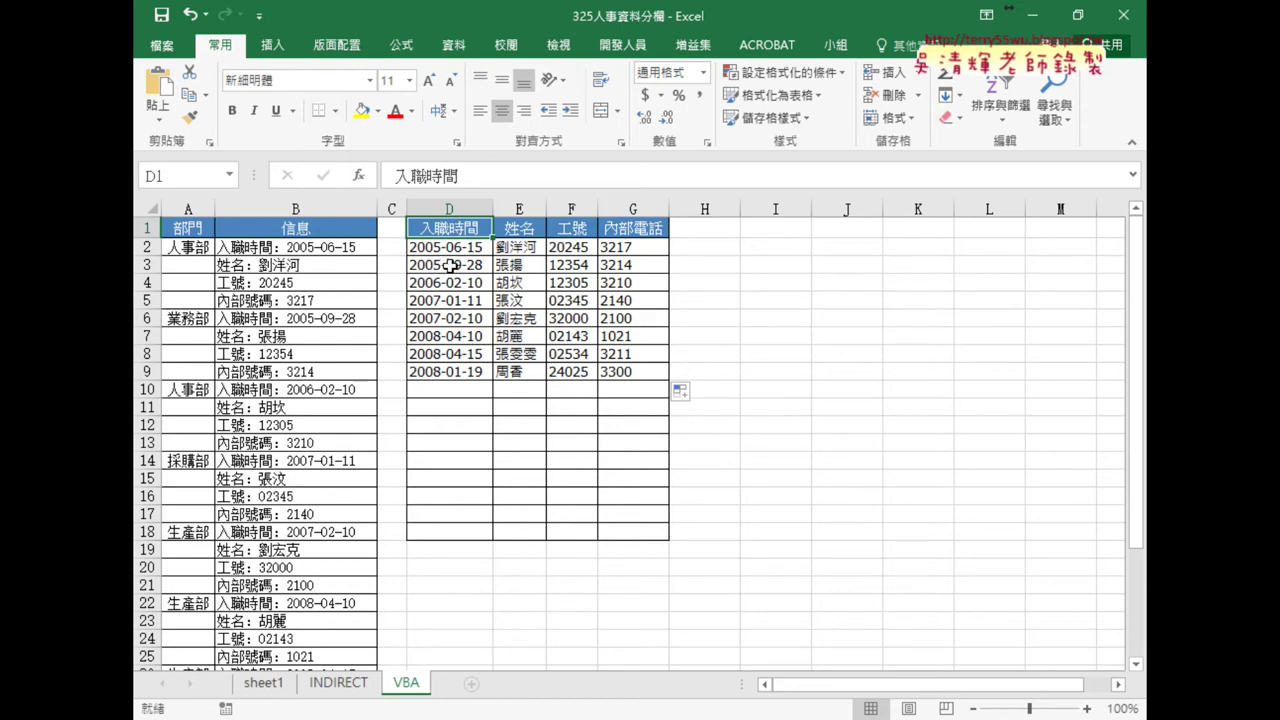
pyautogui.moveTo(447, 266); pyautogui.dragTo(450, 258)
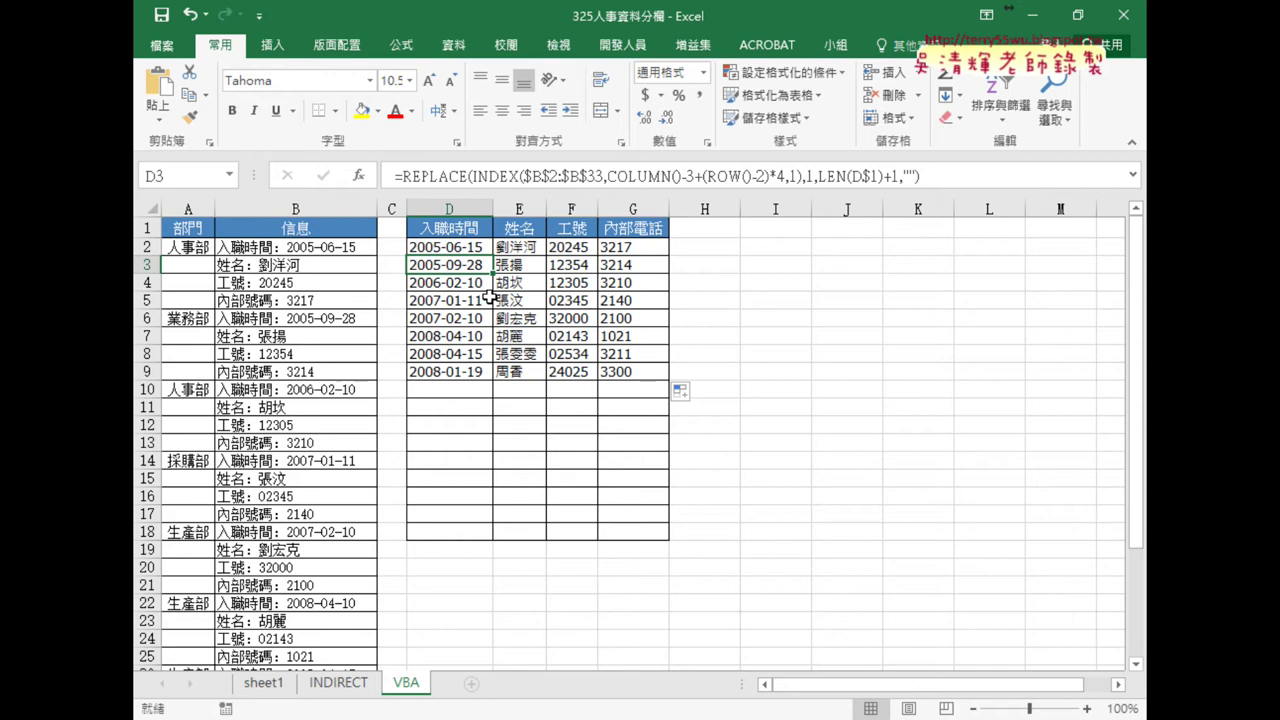
pyautogui.click(344, 683)
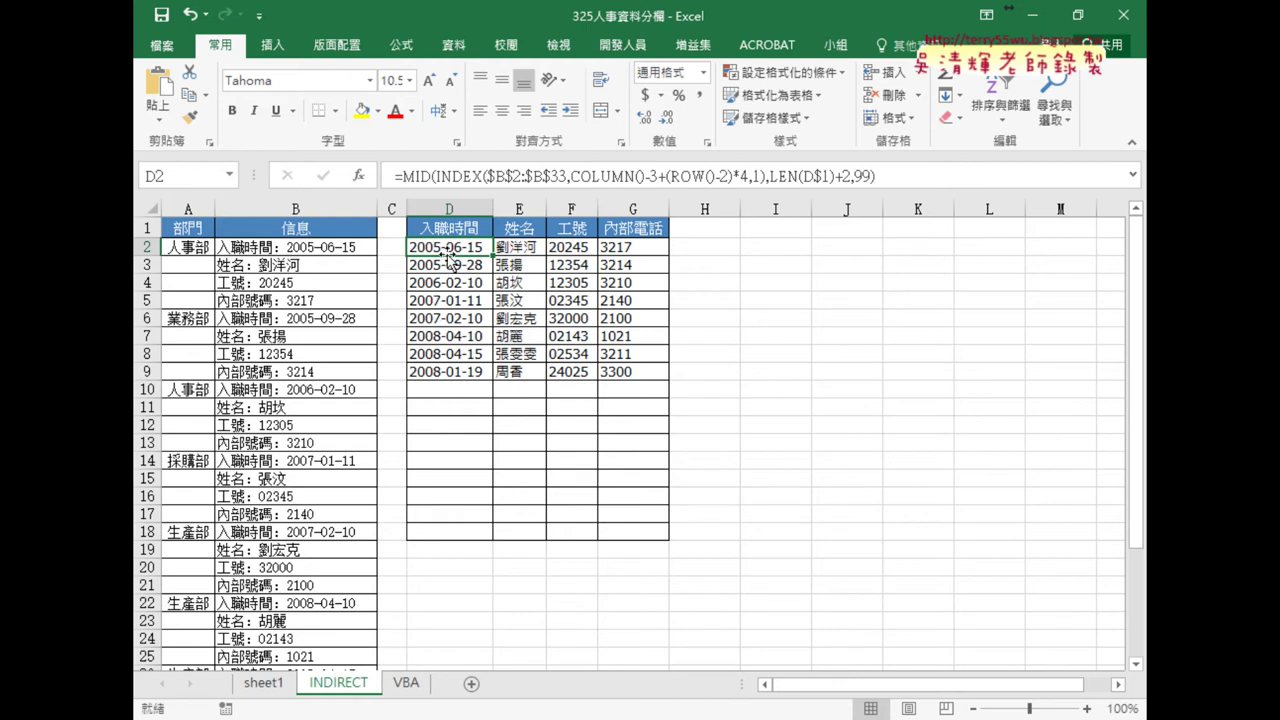
# Clear D2:G9 and insert an empty INDIRECT function from the 檢視與參照 category into D2
pyautogui.moveTo(447, 247); pyautogui.dragTo(641, 371)
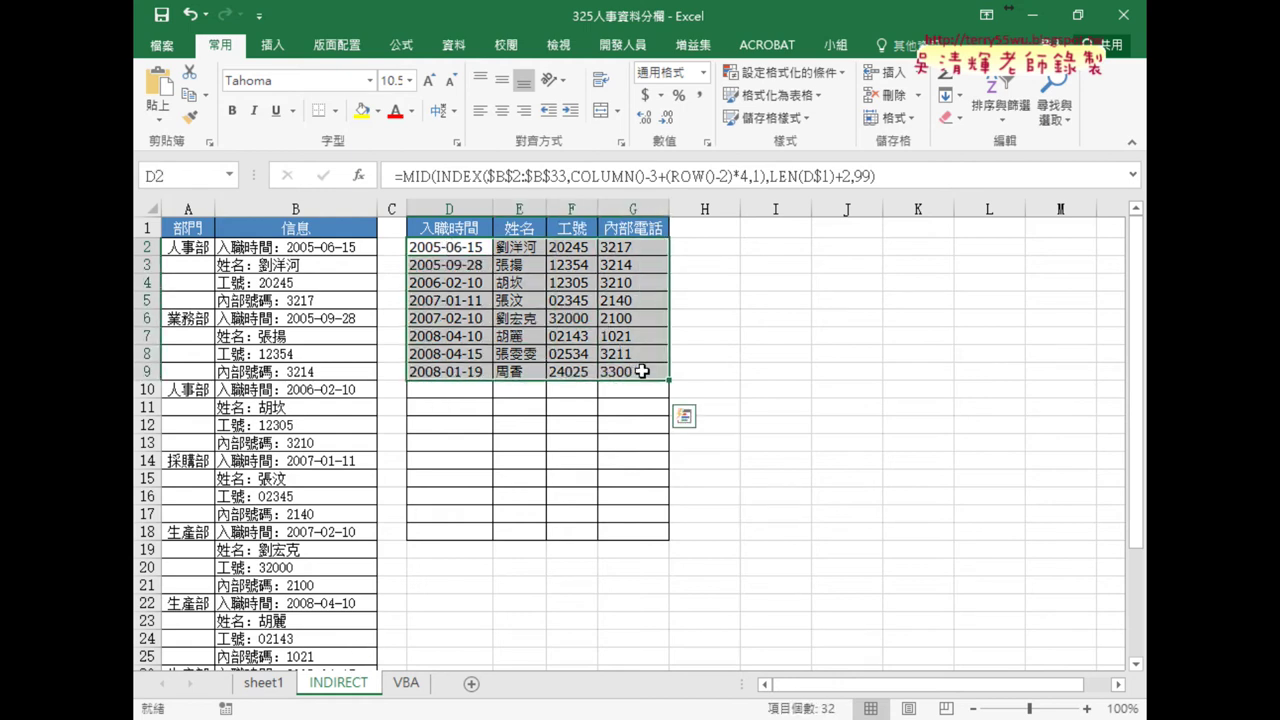
pyautogui.press('Delete')
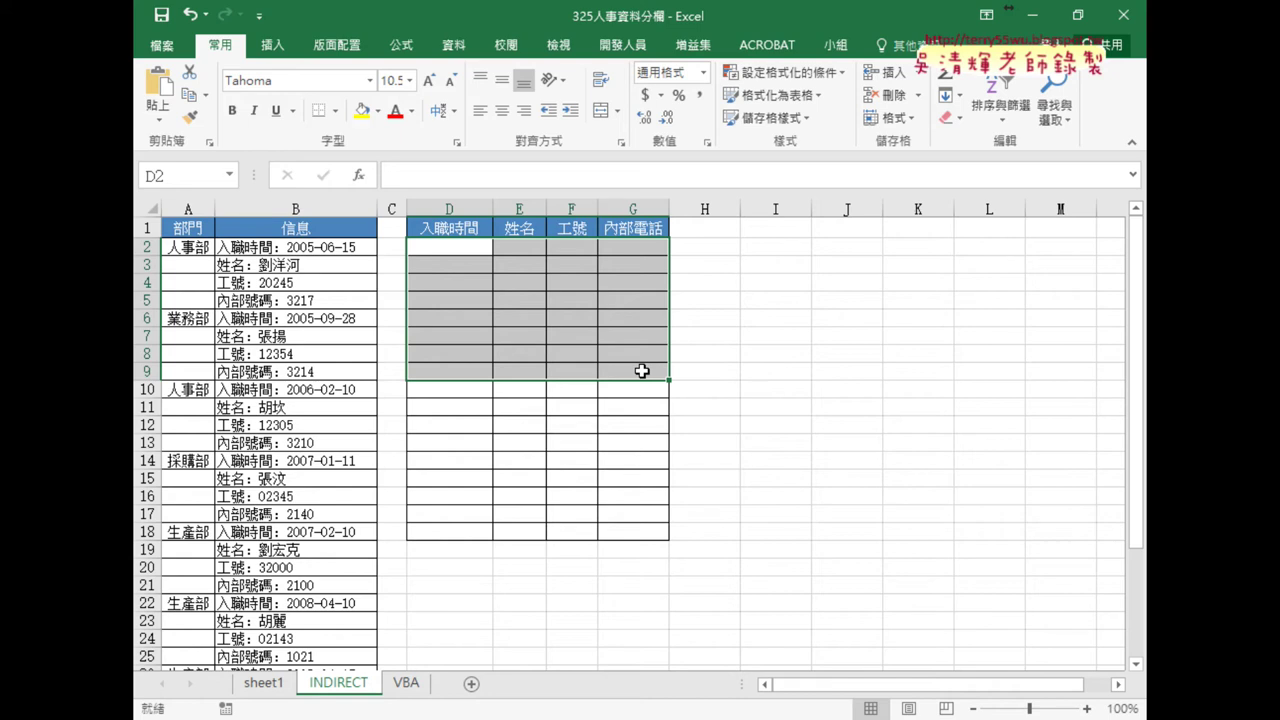
pyautogui.click(460, 248)
pyautogui.click(358, 178)
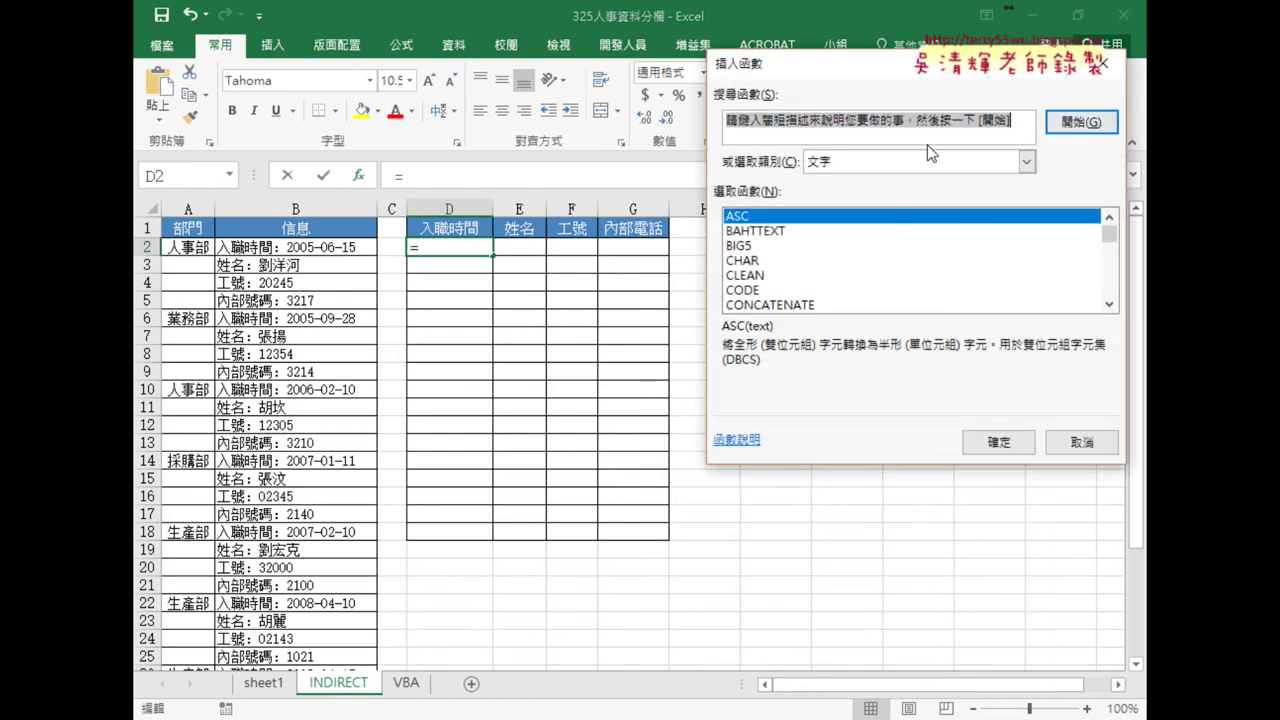
pyautogui.click(922, 161)
pyautogui.click(836, 270)
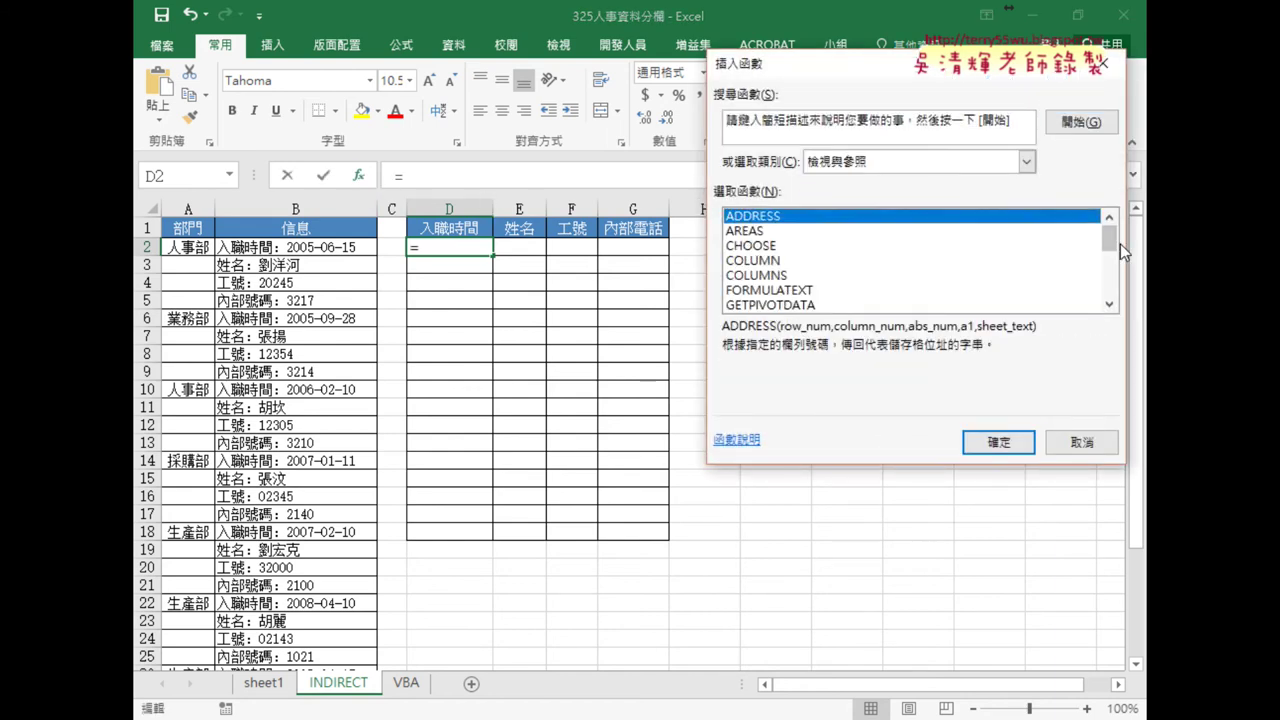
pyautogui.click(1110, 262)
pyautogui.click(788, 261)
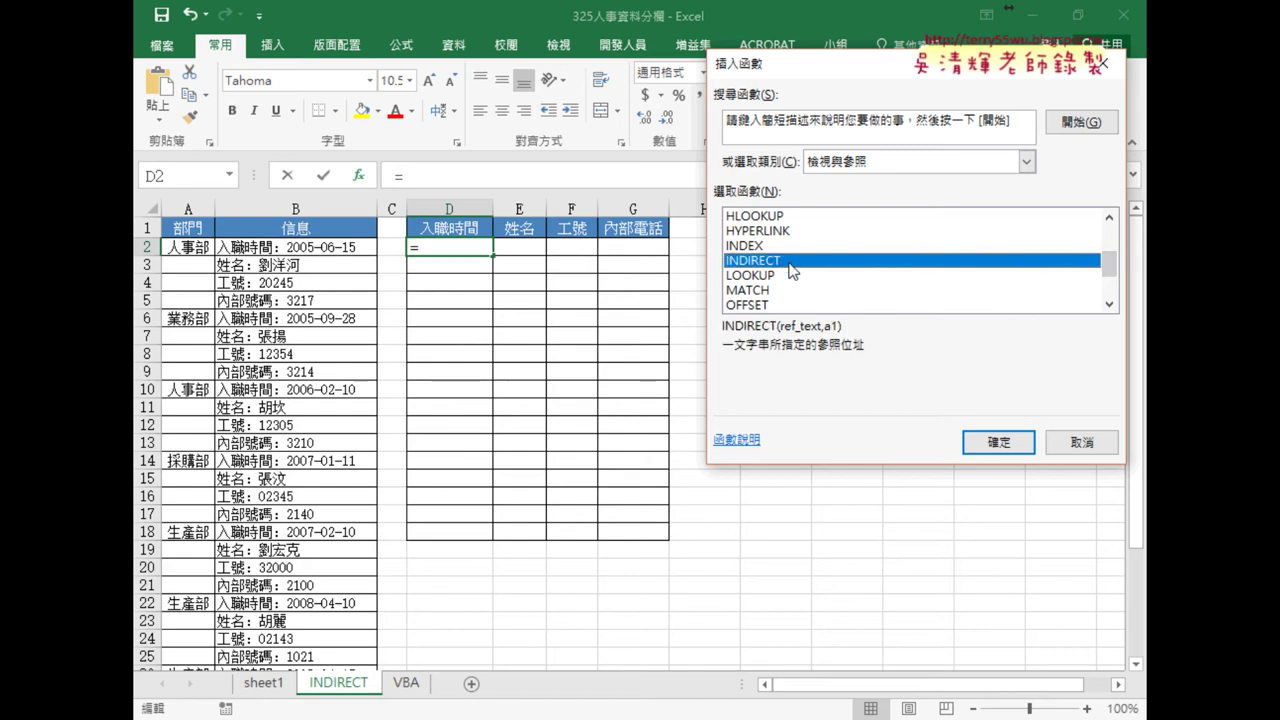
pyautogui.click(1003, 443)
pyautogui.moveTo(708, 122); pyautogui.dragTo(728, 175)
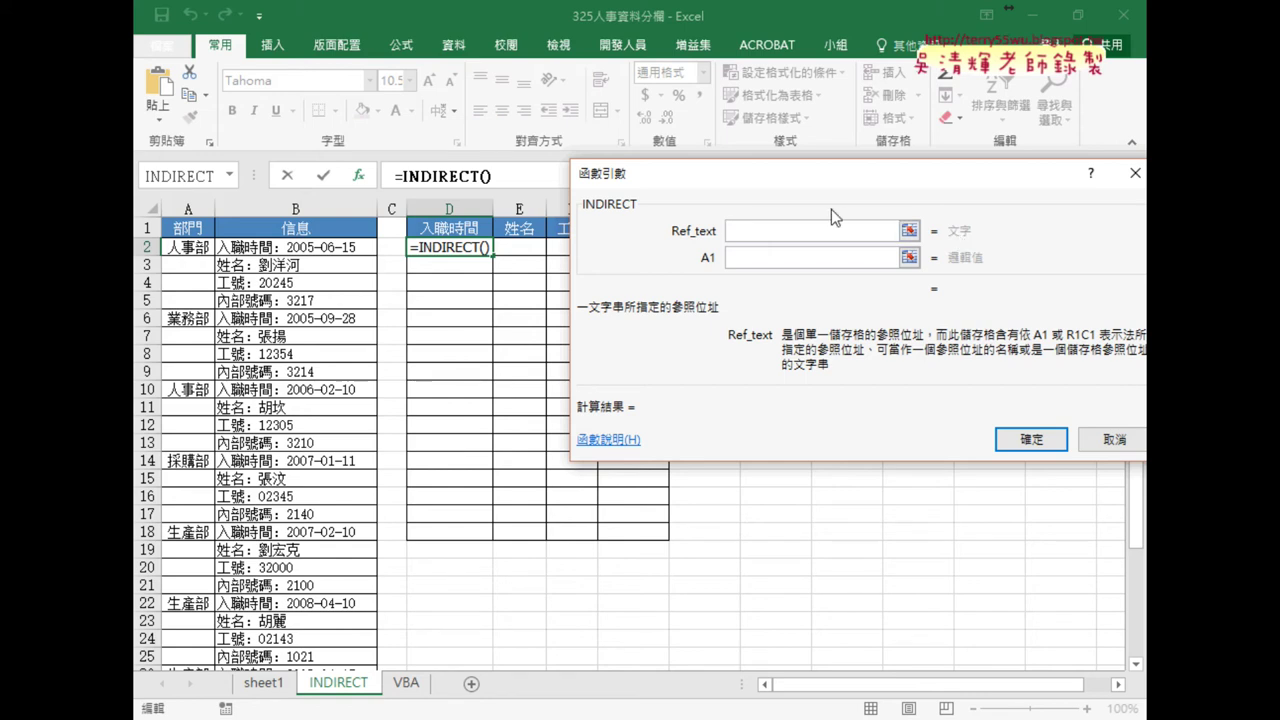
# Set Ref_text to the quoted "B2" so D2 becomes =INDIRECT("B2")
pyautogui.click(293, 252)
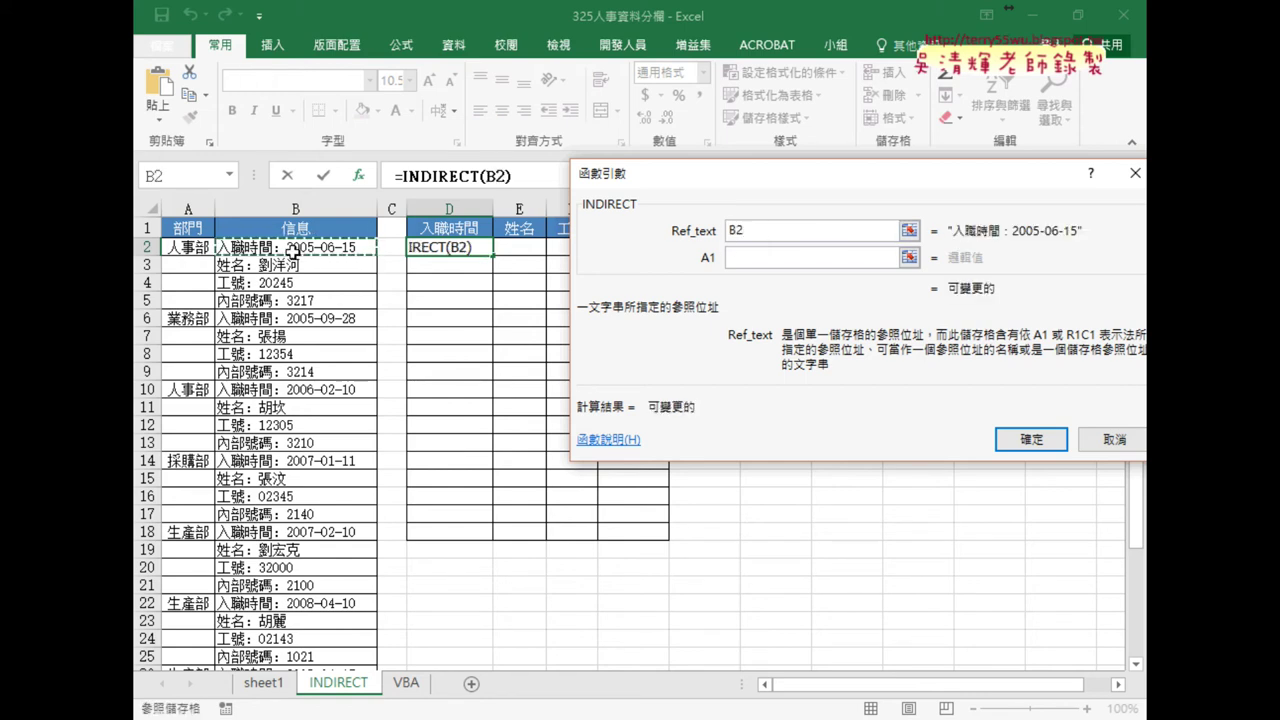
pyautogui.click(732, 230)
pyautogui.write('"')
pyautogui.press('End')
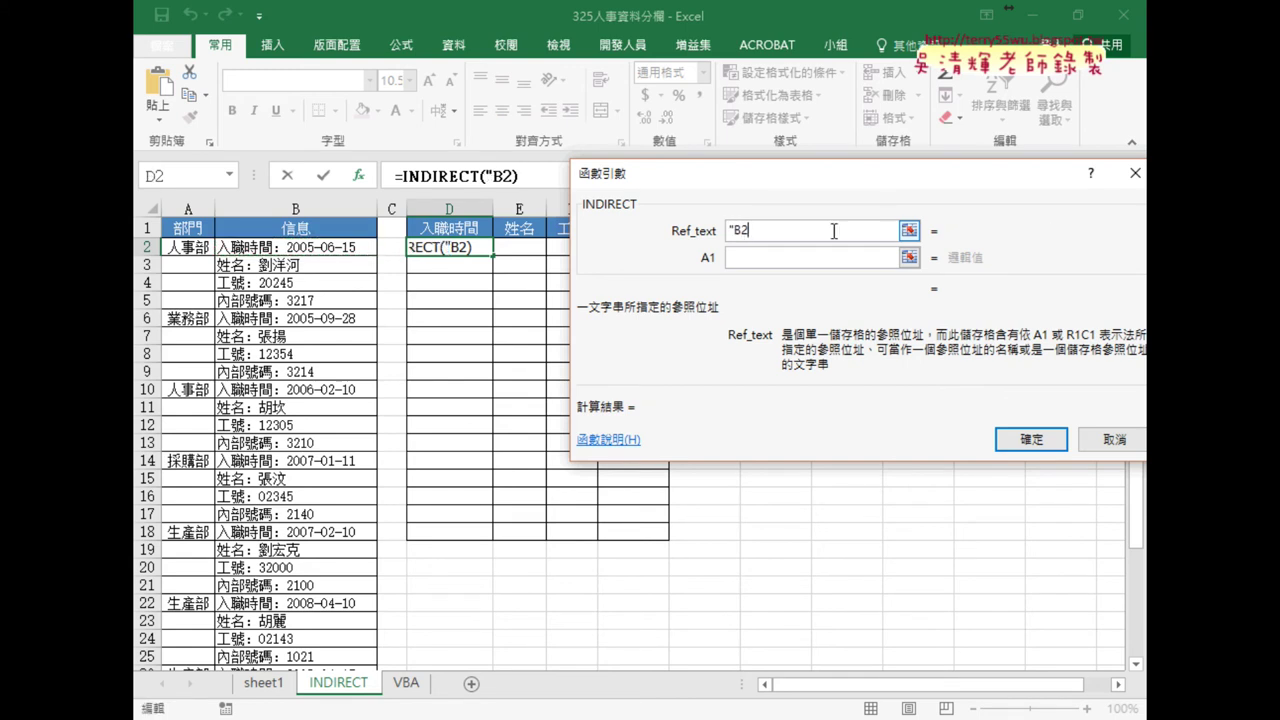
pyautogui.write('"')
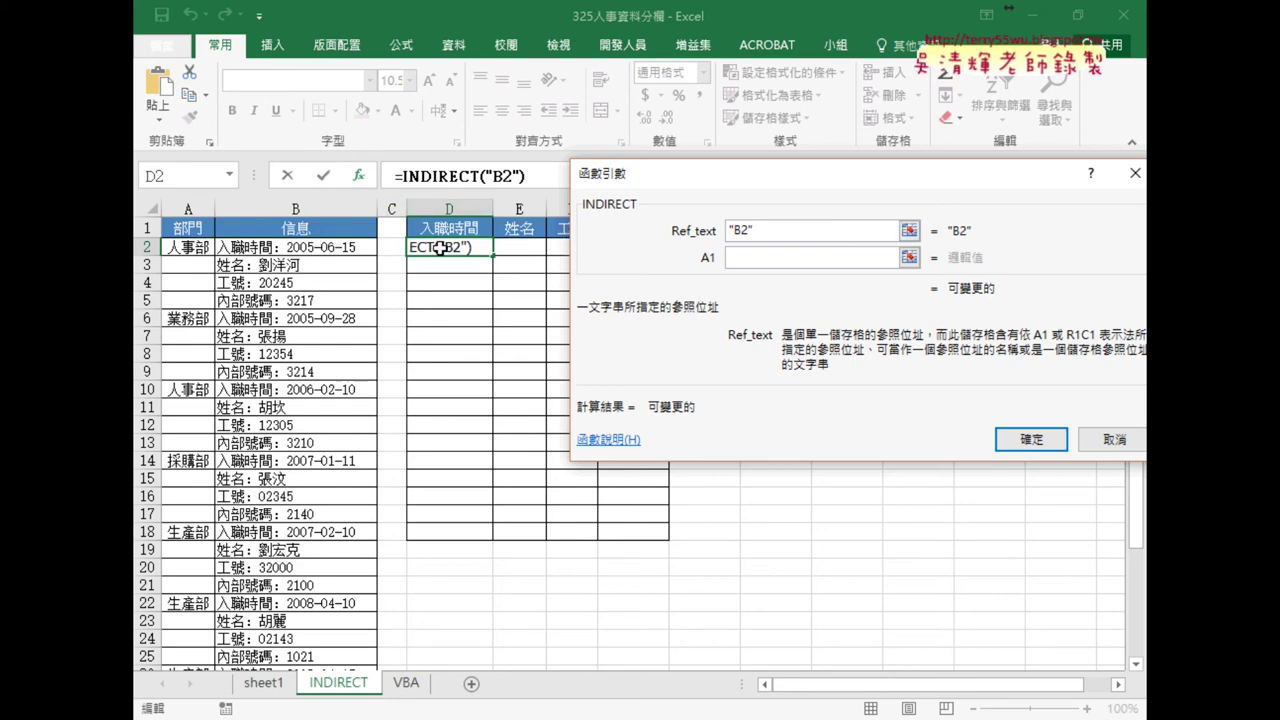
pyautogui.click(1030, 439)
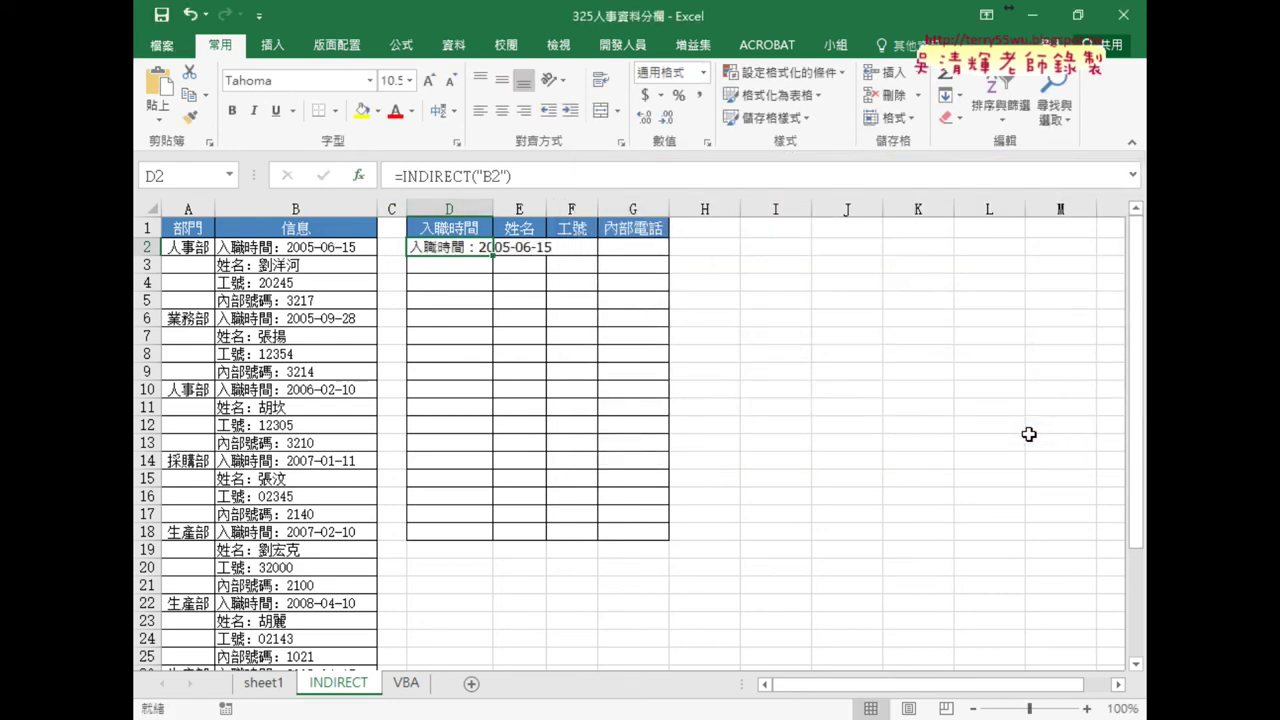
# Autofit column D to show 入職時間：2005-06-15, check that E2:G3 are empty, and return to D2
pyautogui.doubleClick(490, 207)
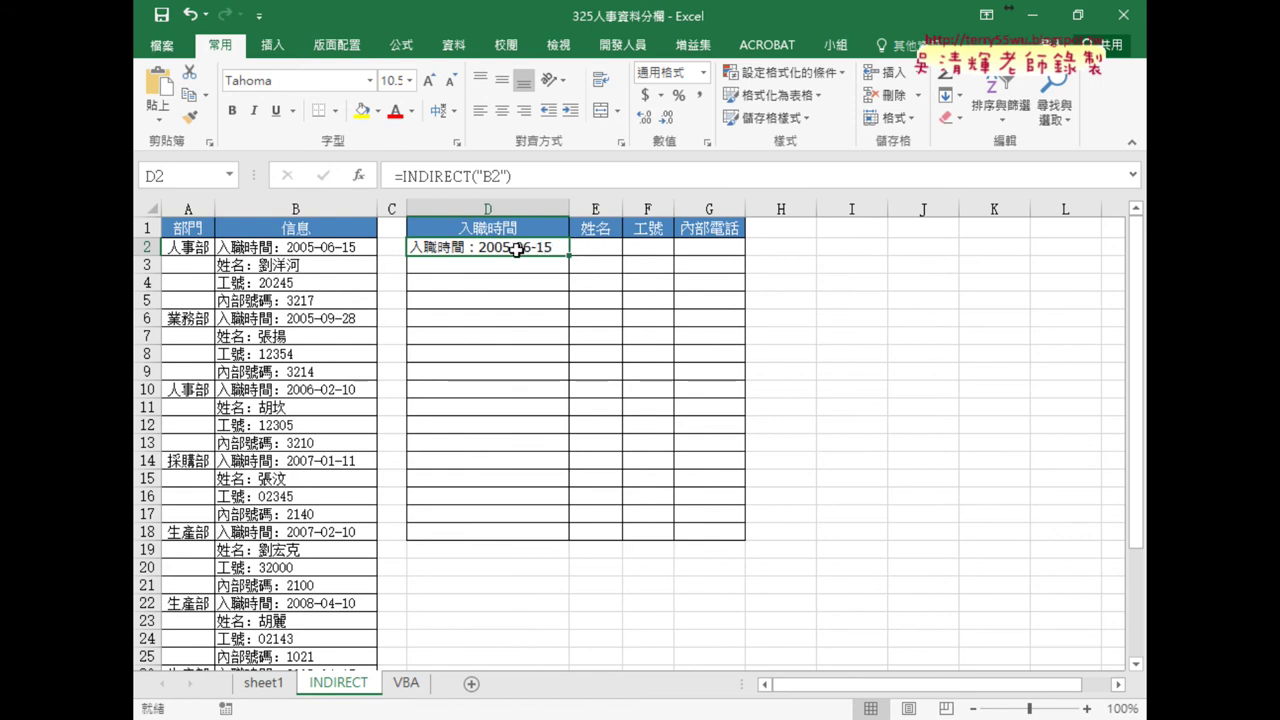
pyautogui.click(594, 250)
pyautogui.click(644, 249)
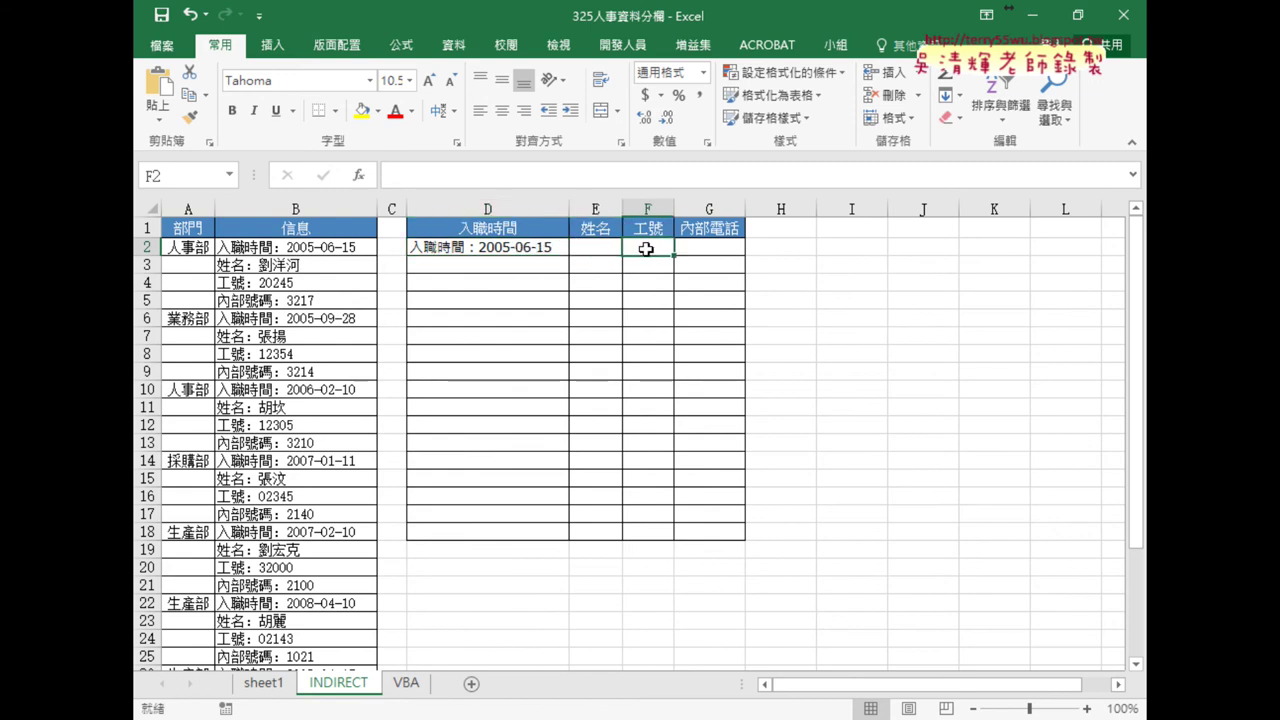
pyautogui.click(709, 249)
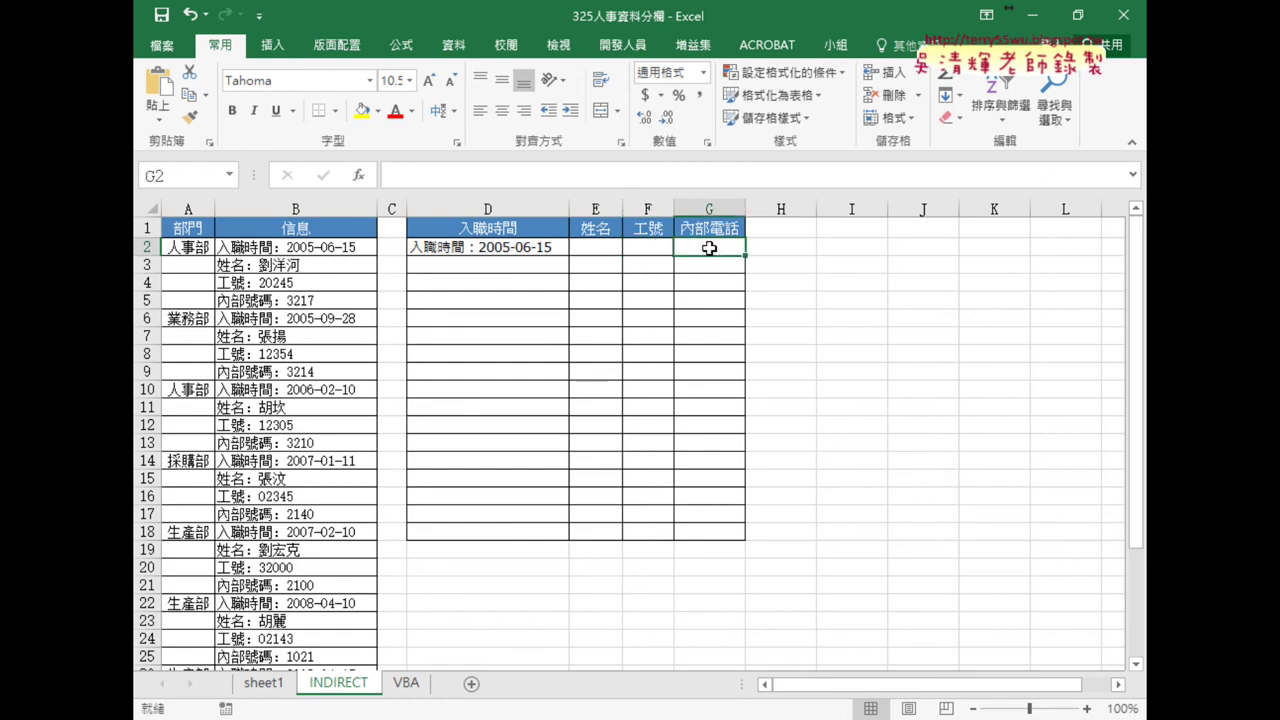
pyautogui.click(522, 268)
pyautogui.click(595, 266)
pyautogui.click(651, 266)
pyautogui.click(708, 266)
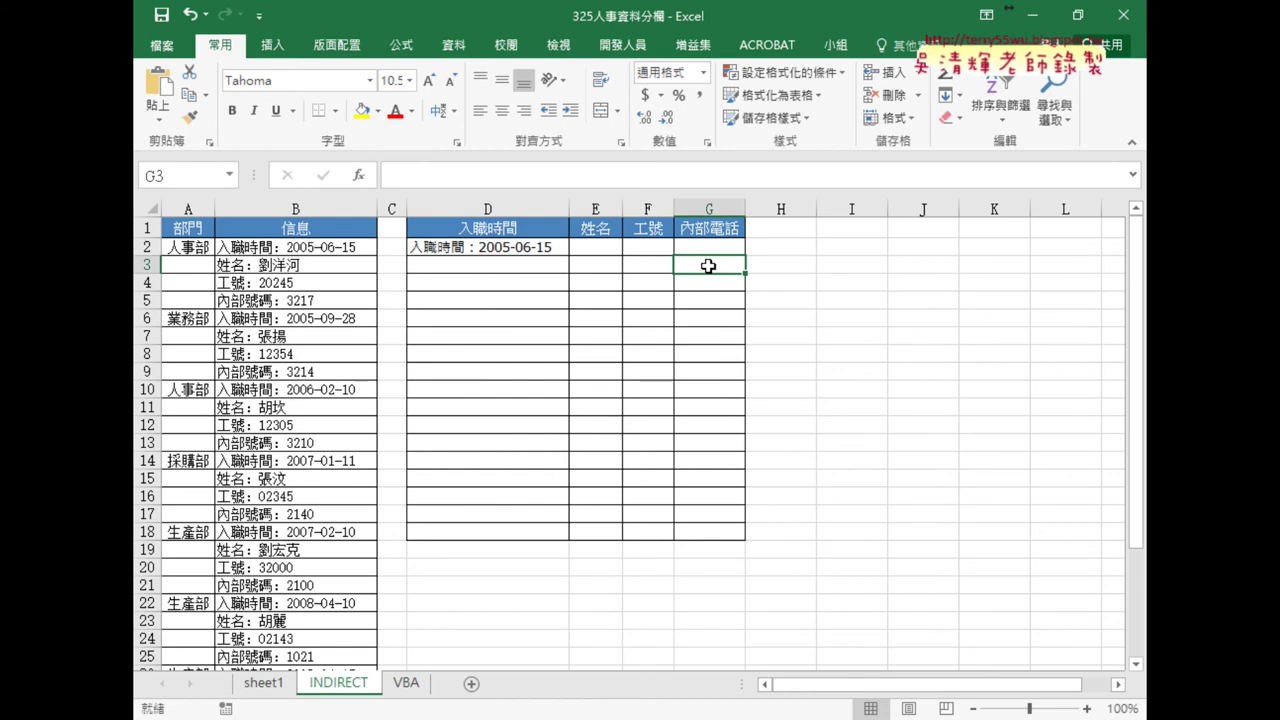
pyautogui.click(540, 248)
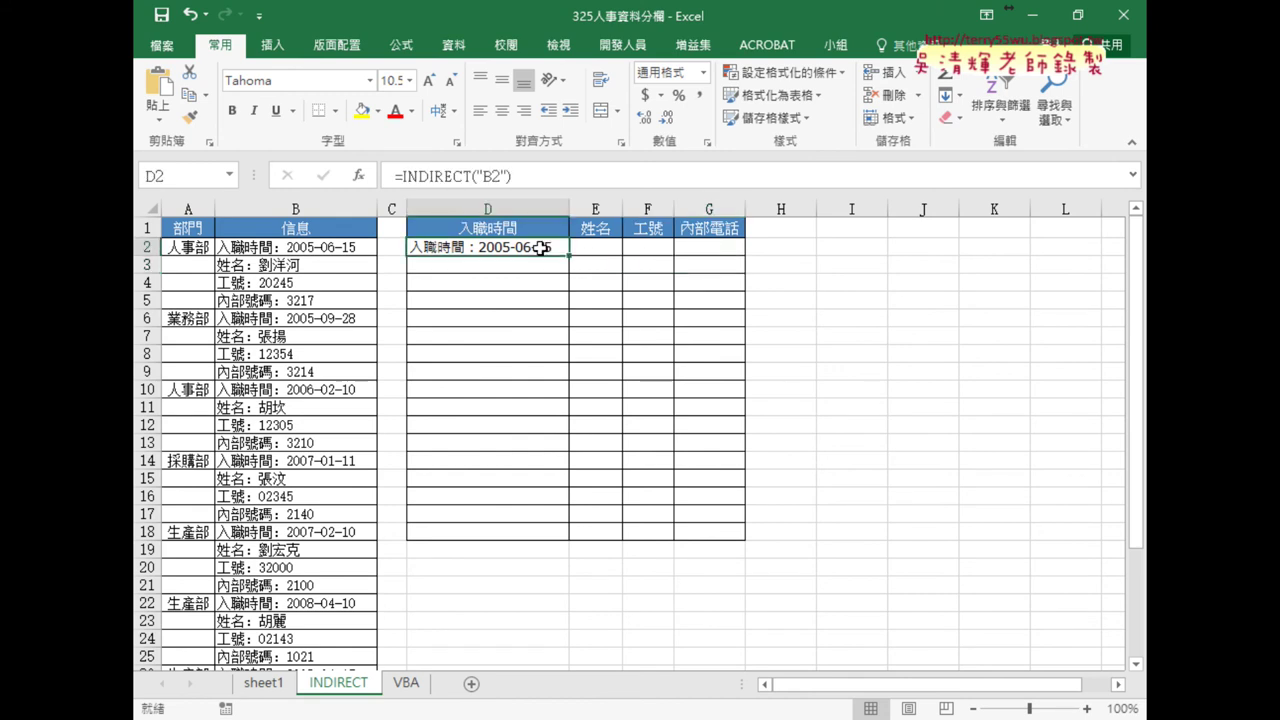
pyautogui.click(497, 176)
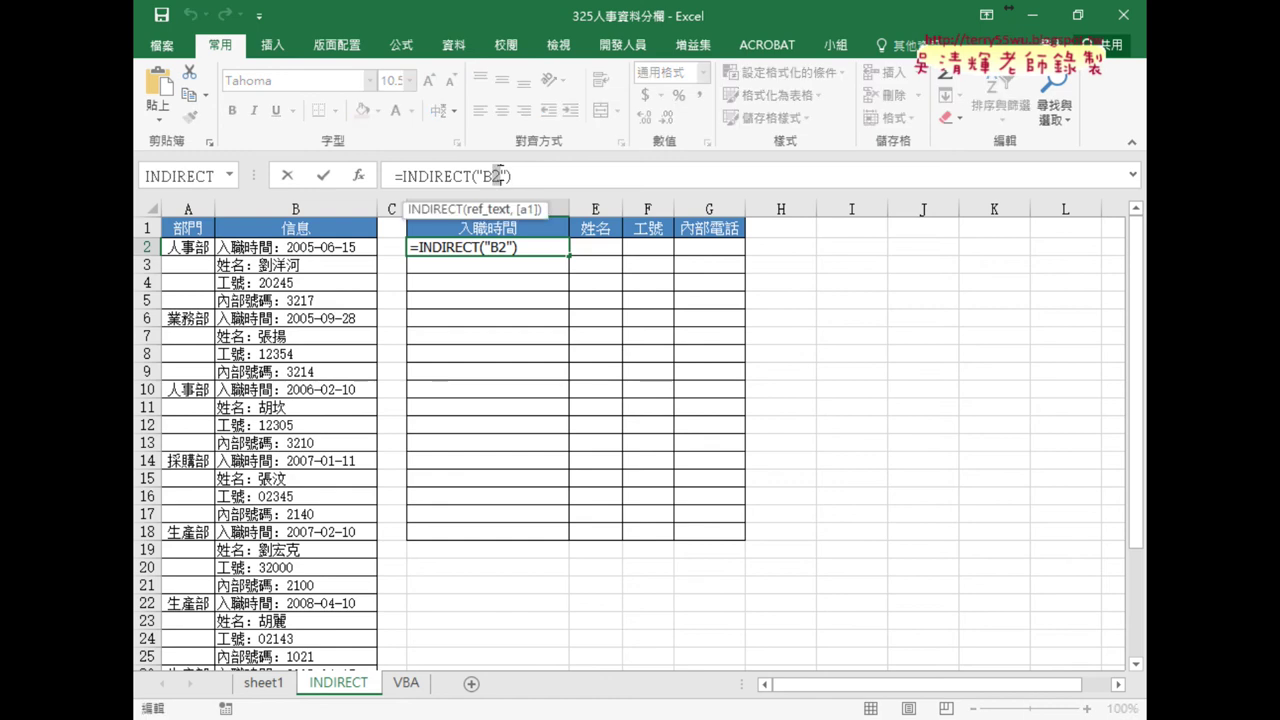